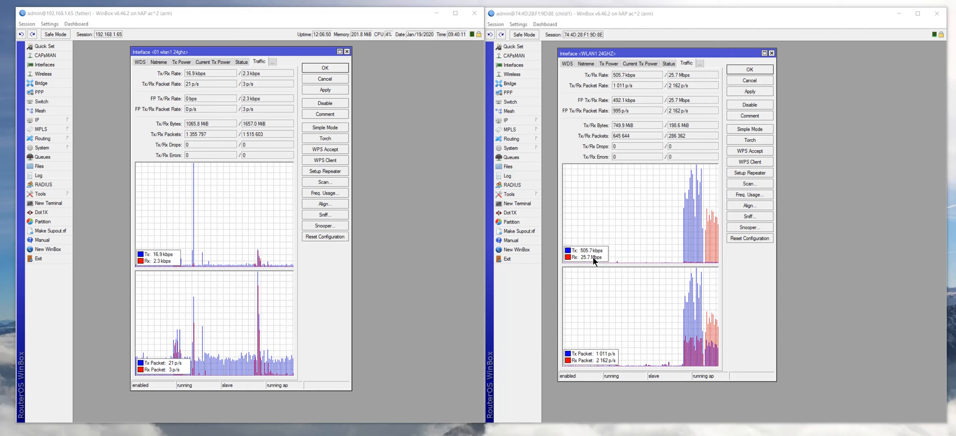
- Disable the child router's WLAN1 24GHZ interface so its traffic drops to 0 bps
left_click(747, 102)
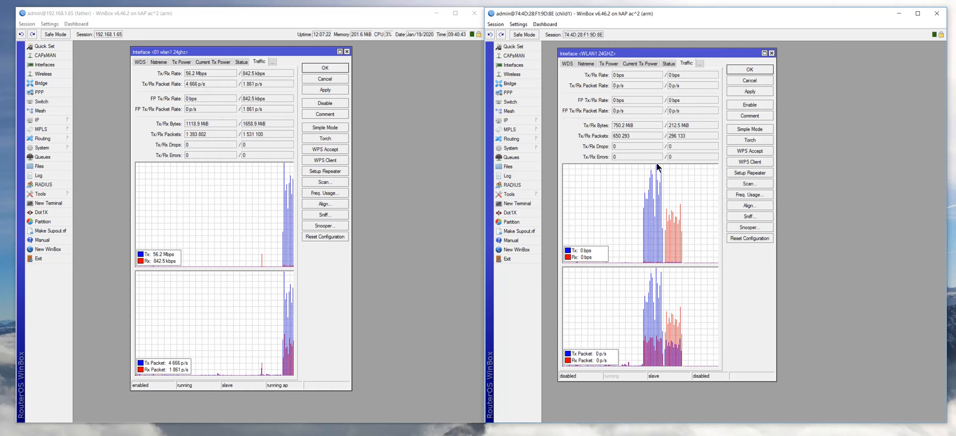
- Re-enable the child router's WLAN1 24GHZ interface so it runs as an AP again
left_click(744, 104)
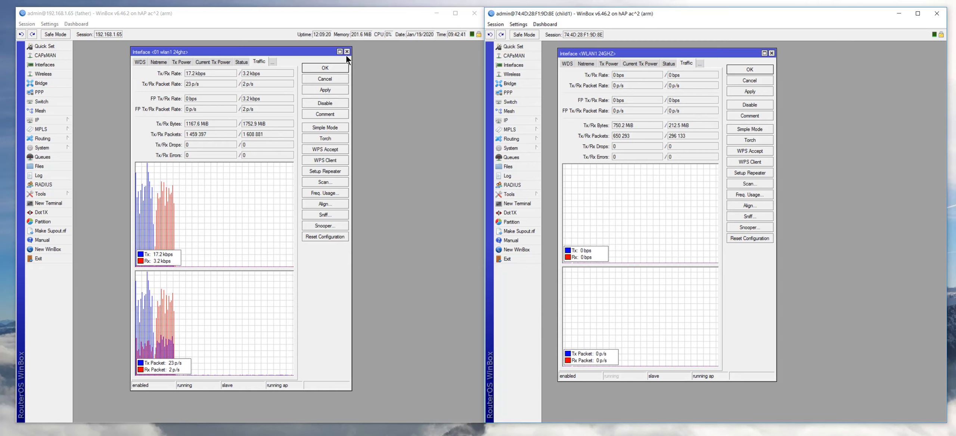
- Open System > Reset Configuration and close both routers' wireless interface windows
left_click(51, 147)
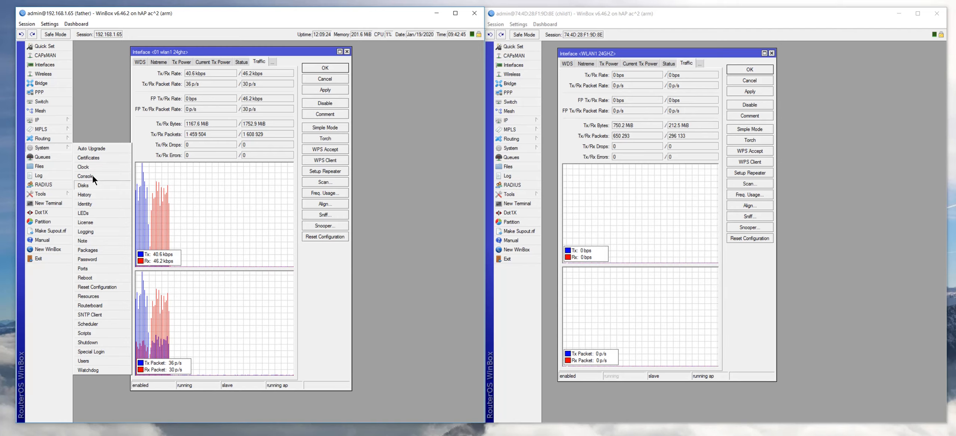
left_click(94, 284)
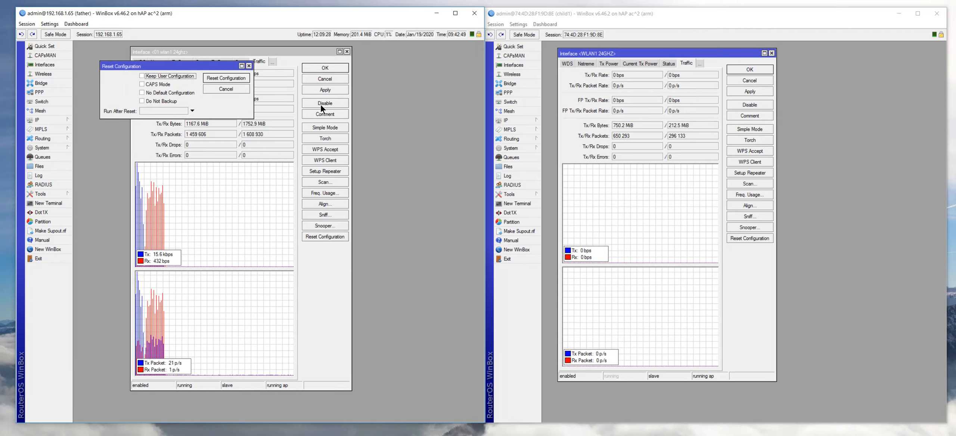
left_click(347, 52)
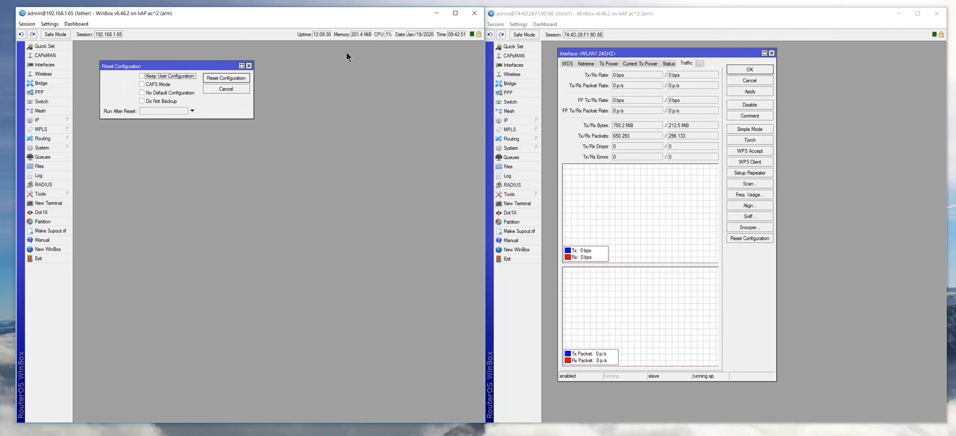
left_click(772, 53)
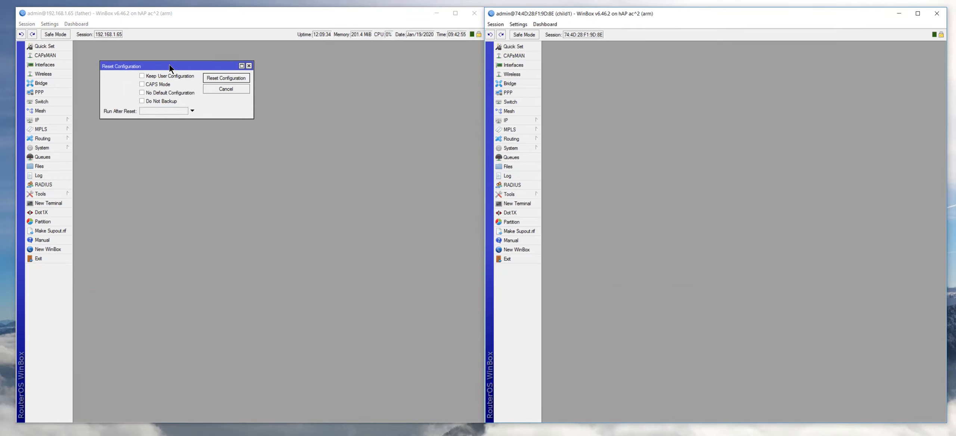
- Tick No Default Configuration and Do Not Backup, then close the dialog without resetting
left_click(142, 91)
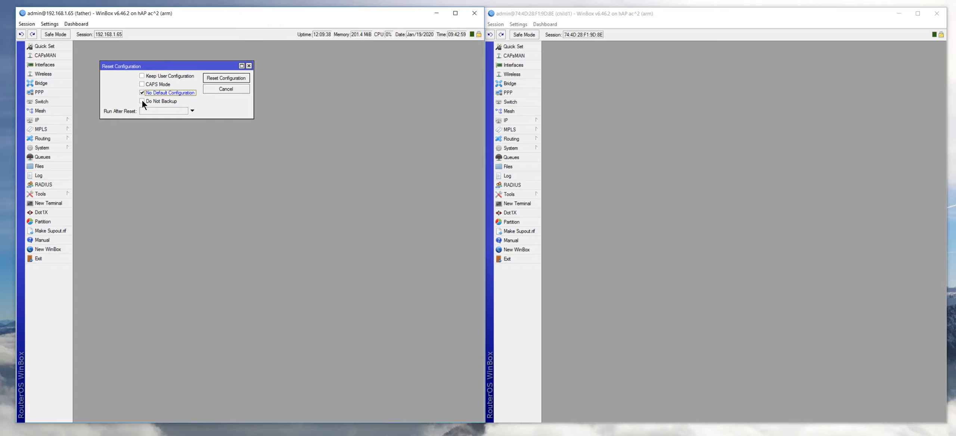
left_click(142, 101)
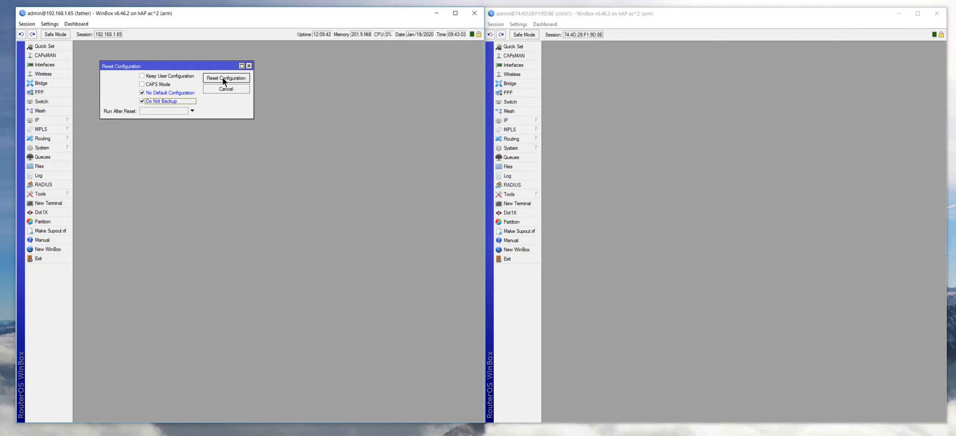
left_click(249, 65)
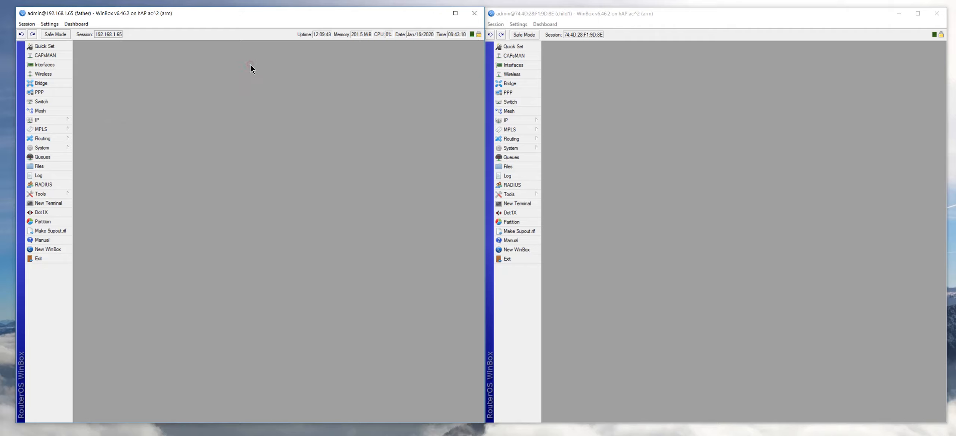
left_click(46, 201)
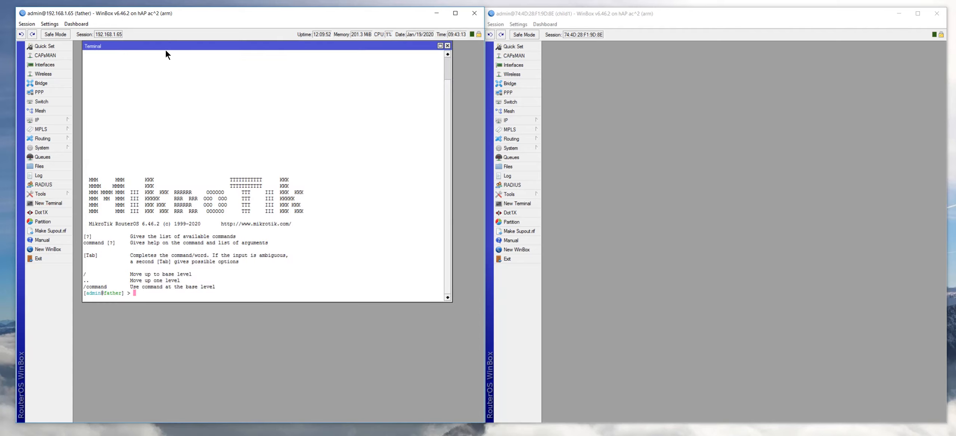
left_click_drag(167, 45, 166, 65)
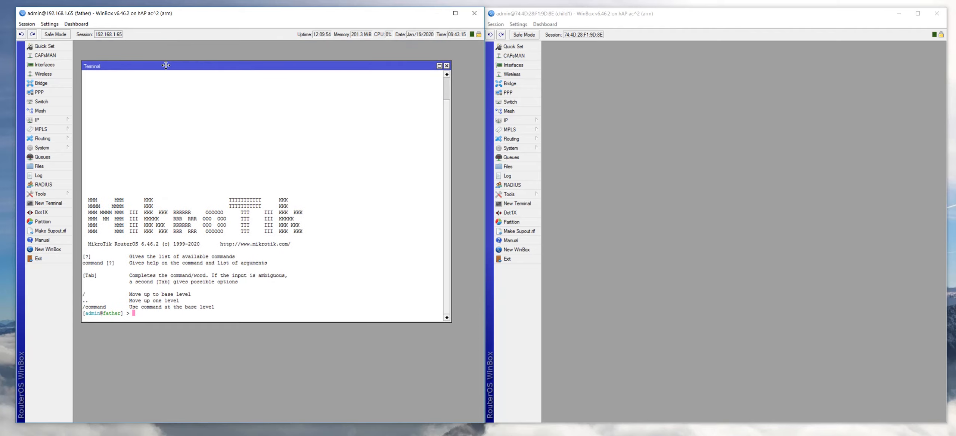
type("export")
key("Return")
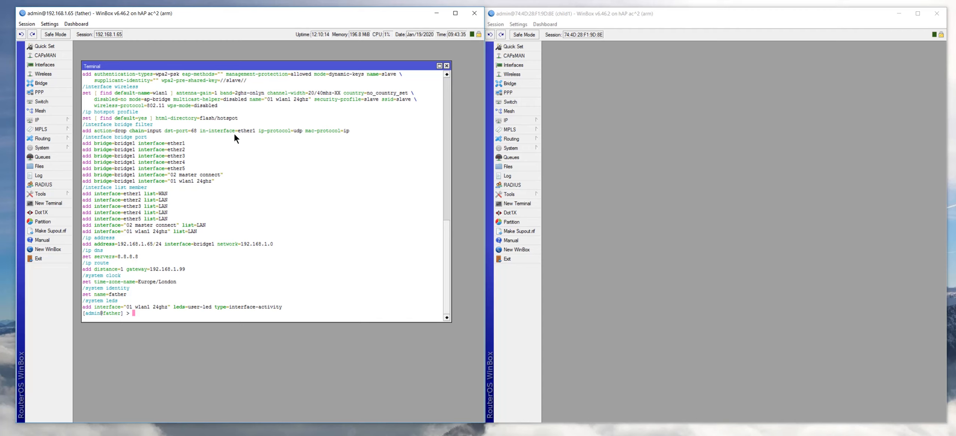
scroll(235, 134, "up", 3)
scroll(235, 136, "up", 3)
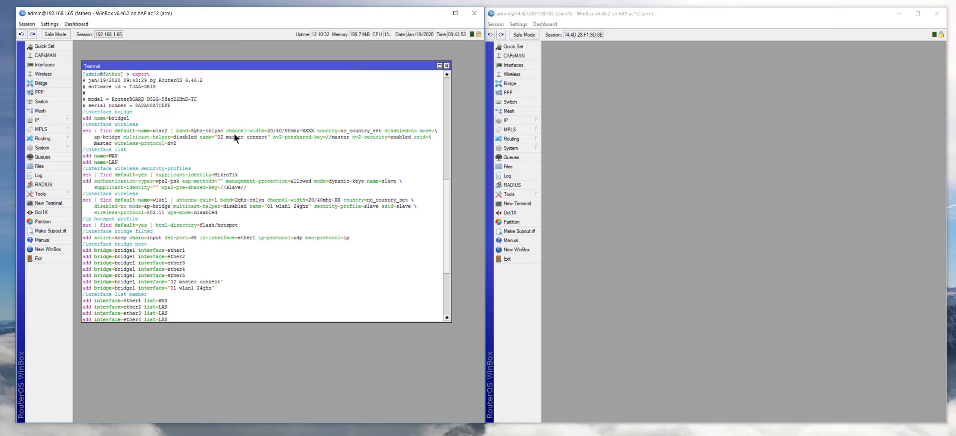
scroll(235, 135, "down", 2)
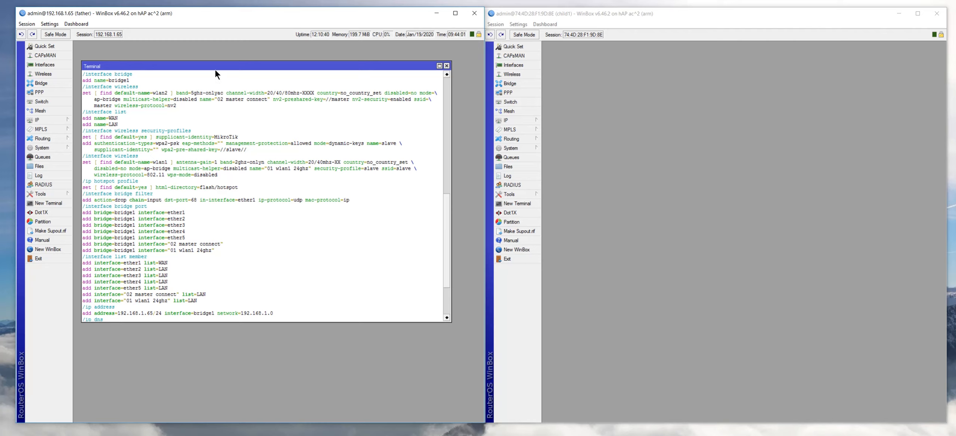
left_click(447, 66)
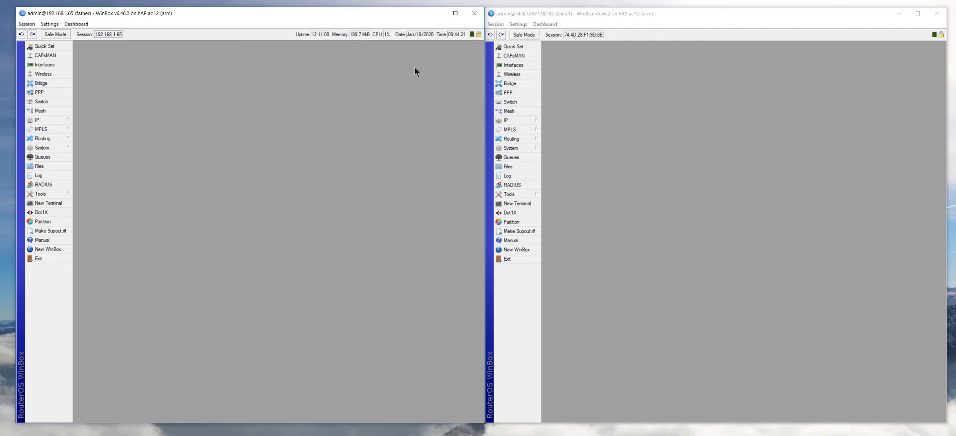
- Show the father router's Quick Set: WISP AP bridge mode, static 192.168.1.65
left_click(42, 49)
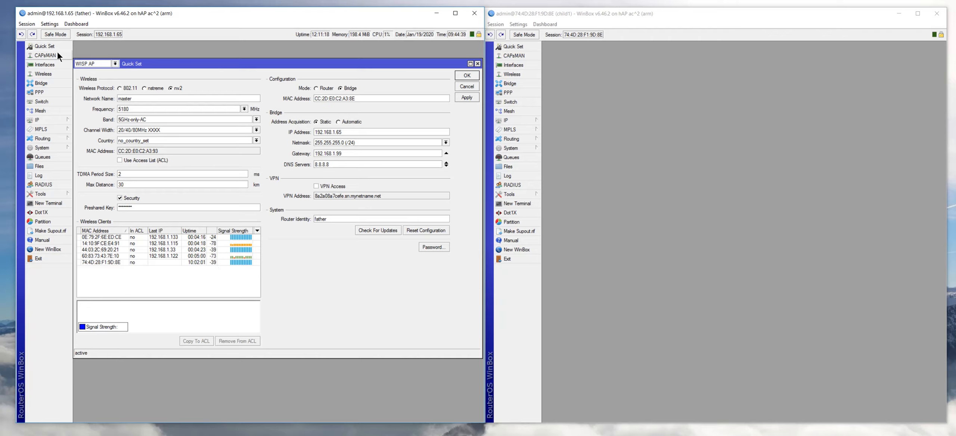
- Review the father's Quick Set, keeping WISP AP mode and no_country_set, then close it
left_click(115, 63)
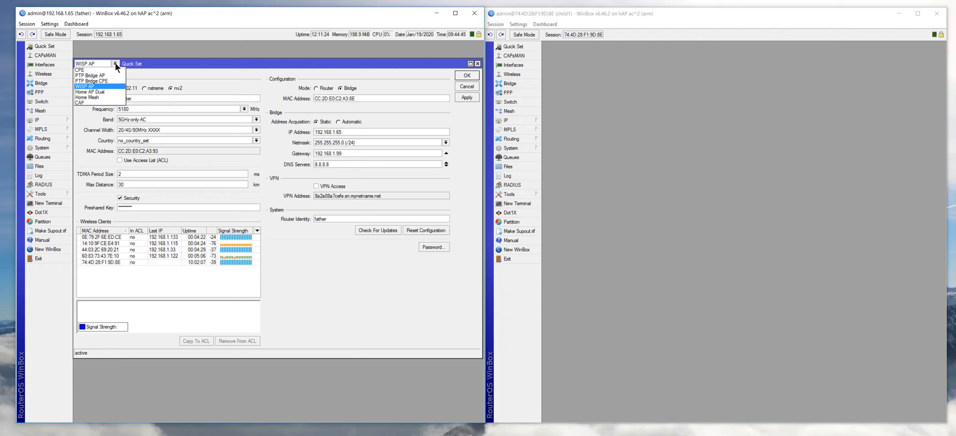
left_click(106, 86)
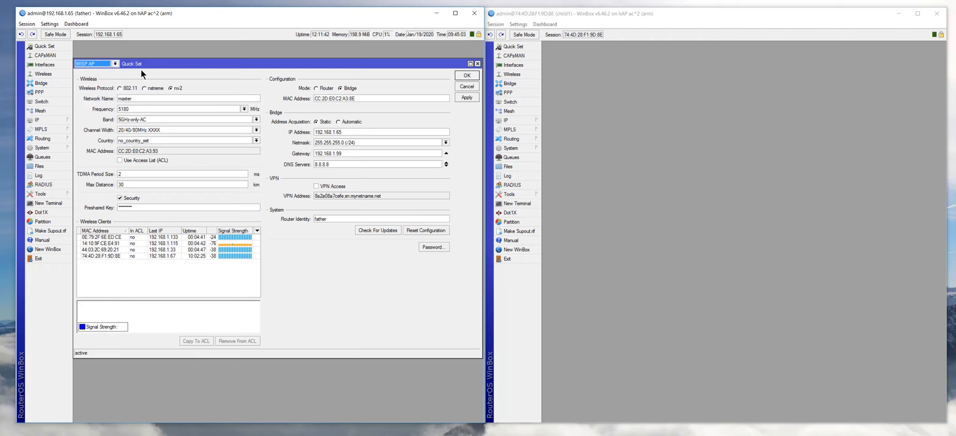
left_click_drag(165, 64, 164, 63)
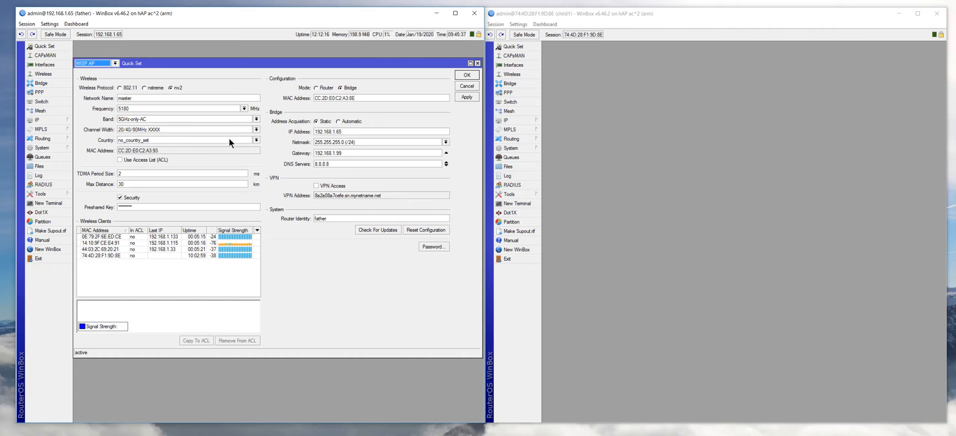
left_click(256, 140)
left_click(257, 140)
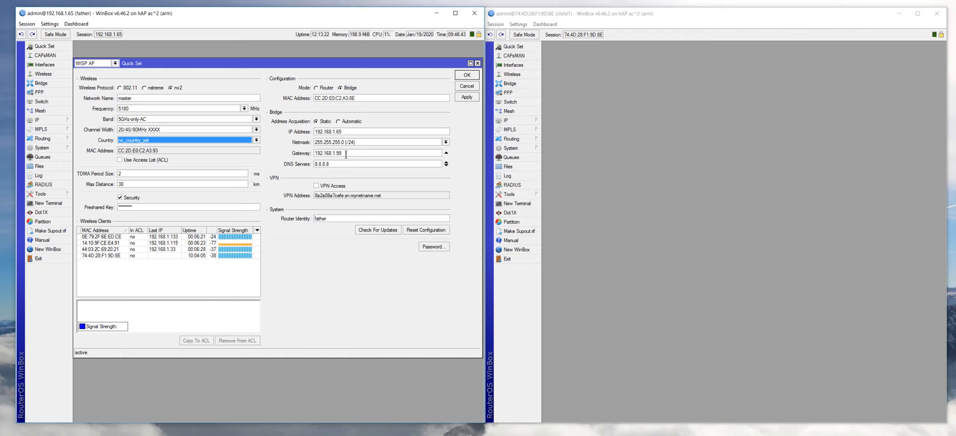
left_click(335, 164)
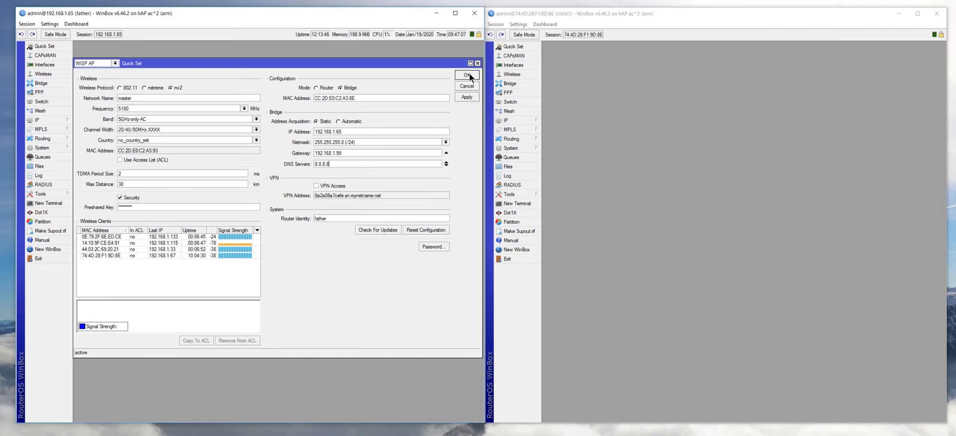
left_click(478, 63)
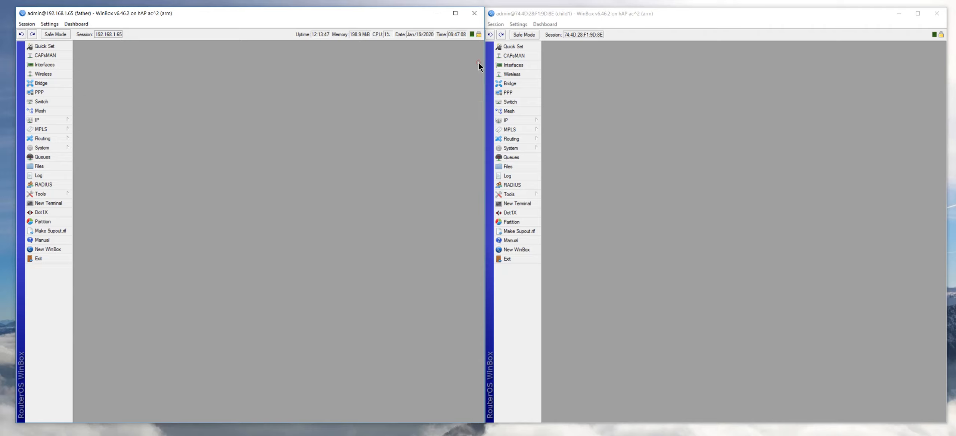
- Show the father router's bridge1 ports list and move the Bridge window higher
left_click(46, 85)
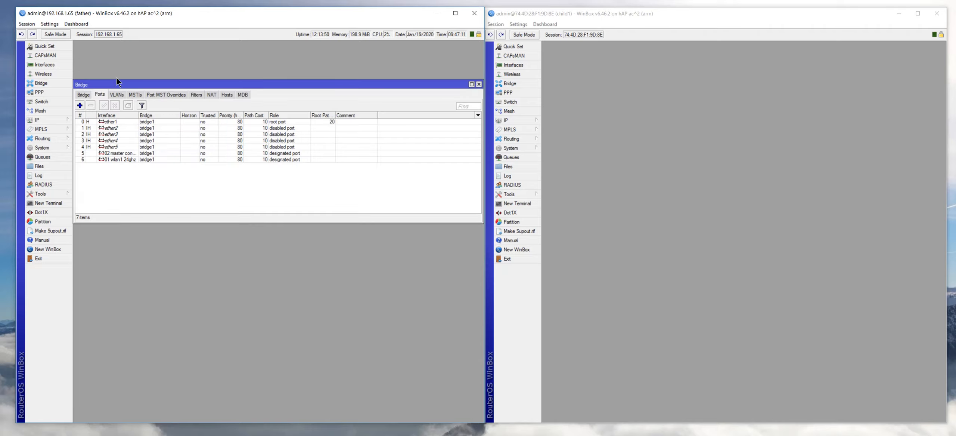
left_click_drag(121, 81, 121, 59)
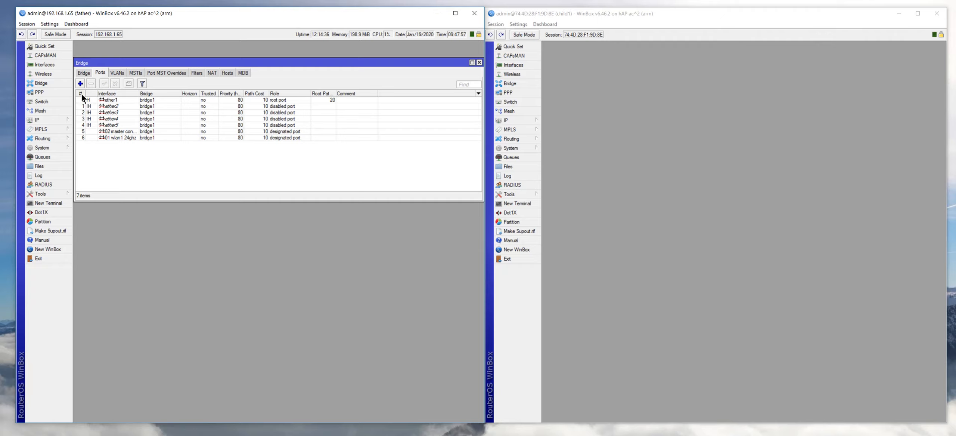
left_click(81, 83)
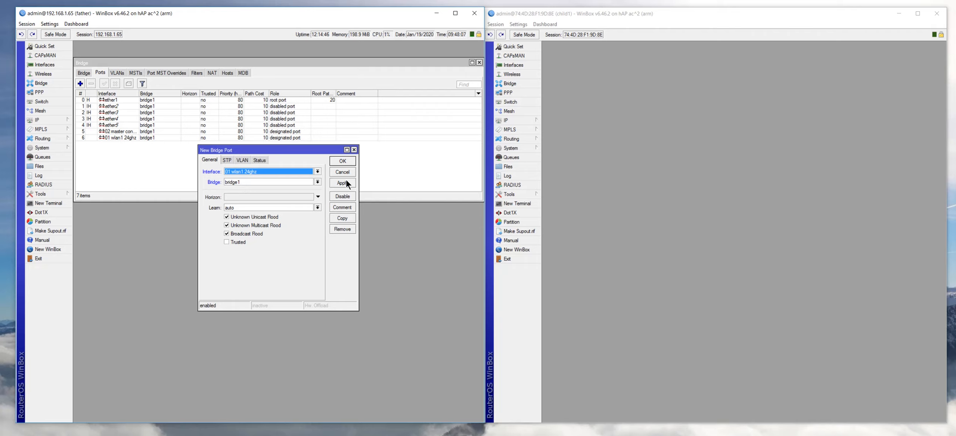
left_click(354, 149)
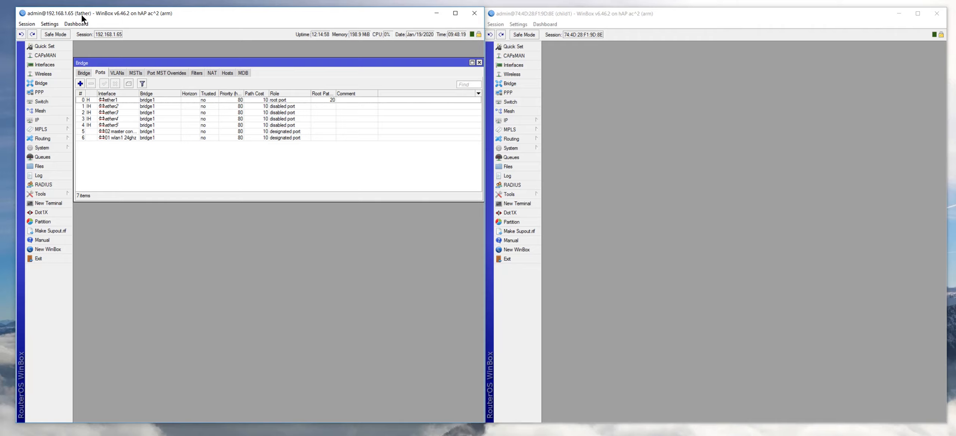
- Check the ether1 through ether4 rows in the father's bridge ports list
left_click(121, 100)
left_click(121, 105)
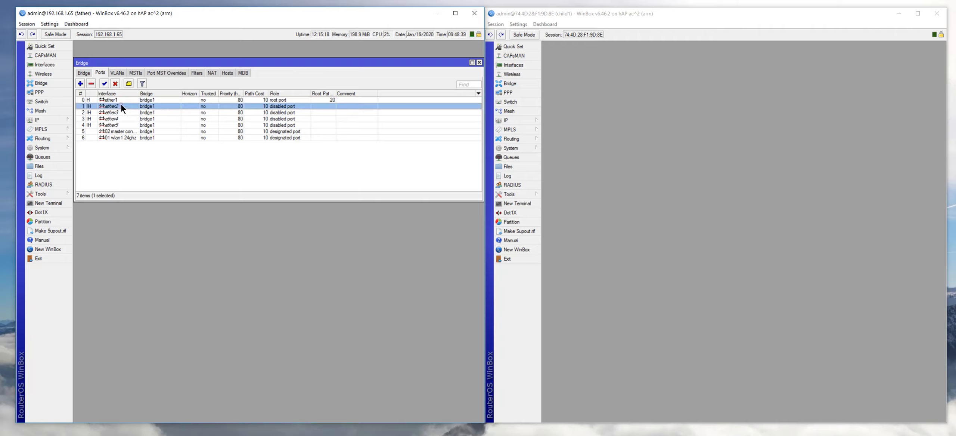
left_click(120, 112)
left_click(120, 119)
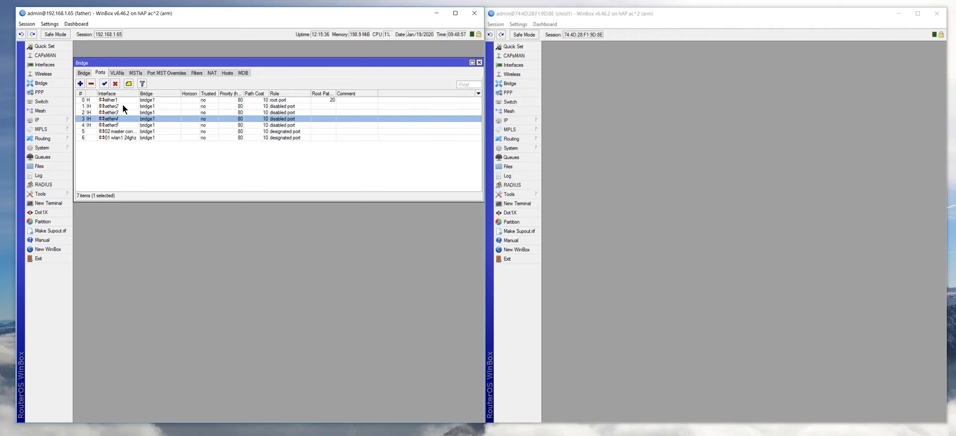
- Check the 01 wlan1 24ghz and 02 master connect ports, then show Wireless Tables
left_click(118, 137)
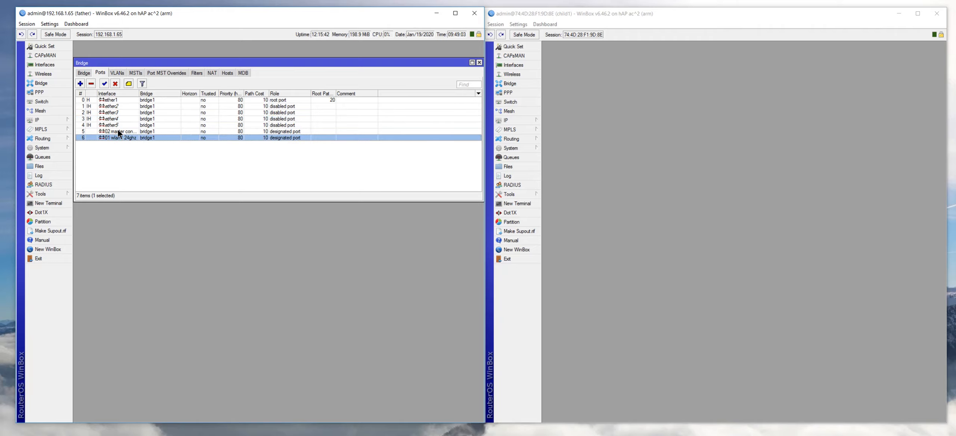
left_click(118, 131)
left_click(118, 137)
left_click(118, 131)
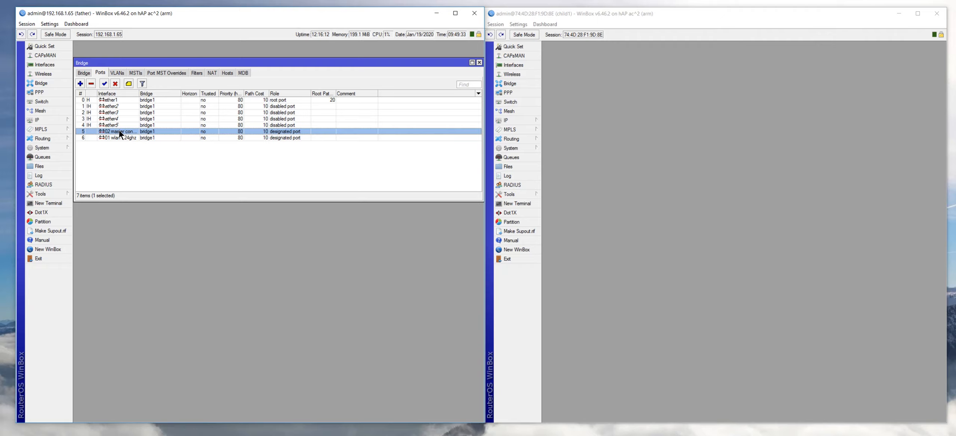
left_click(40, 73)
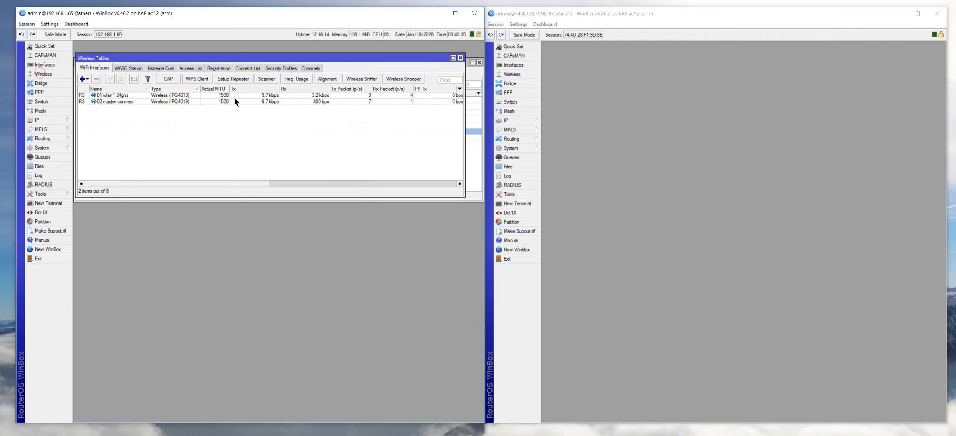
- Show the Security Profiles and select slave, which uses WPA2 PSK with aes ccm
left_click(276, 67)
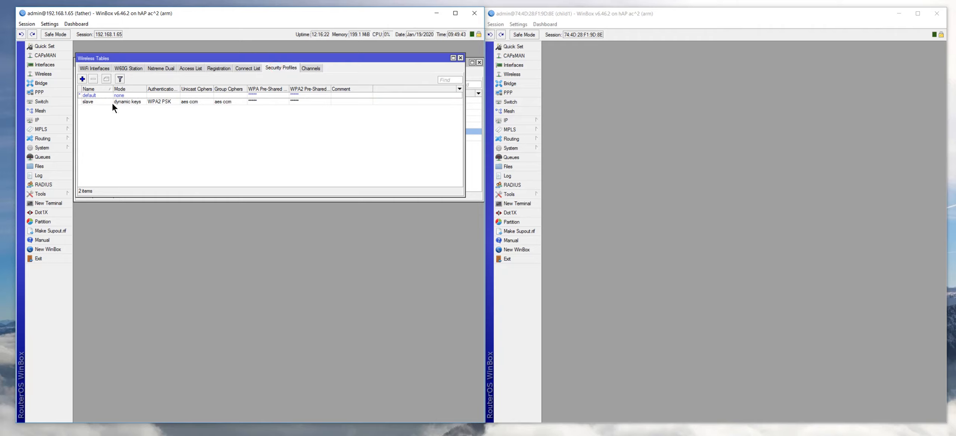
left_click(88, 102)
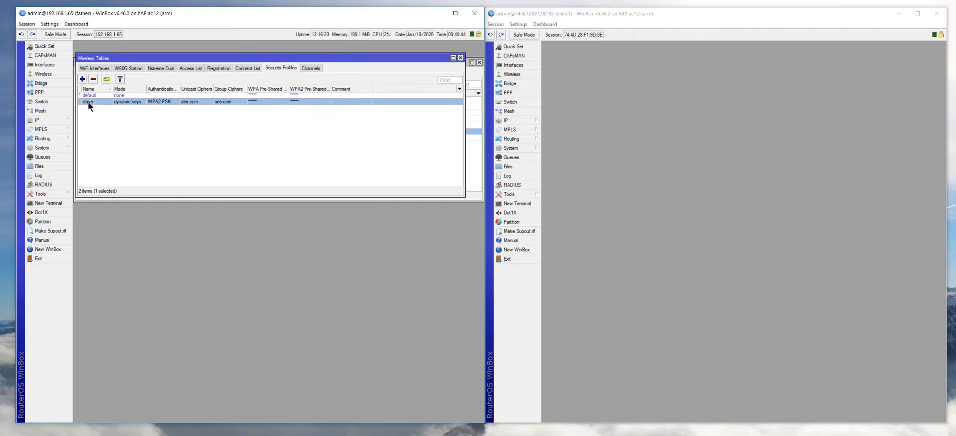
left_click(82, 78)
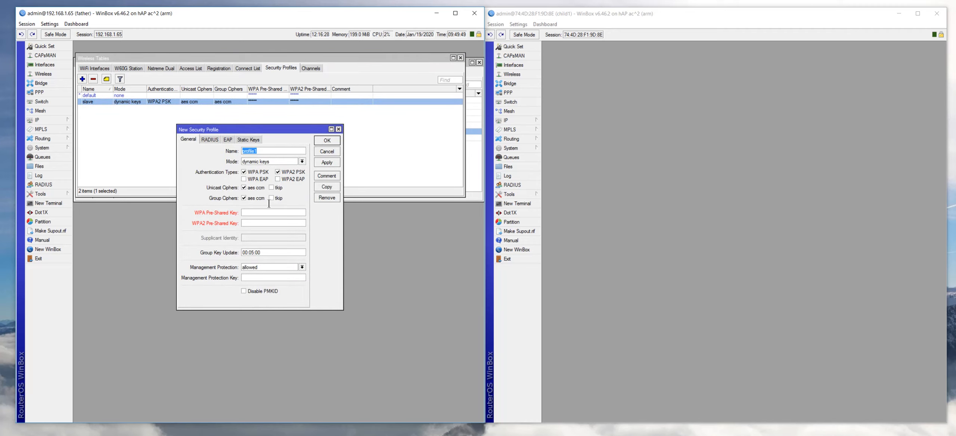
type("fred")
left_click(242, 170)
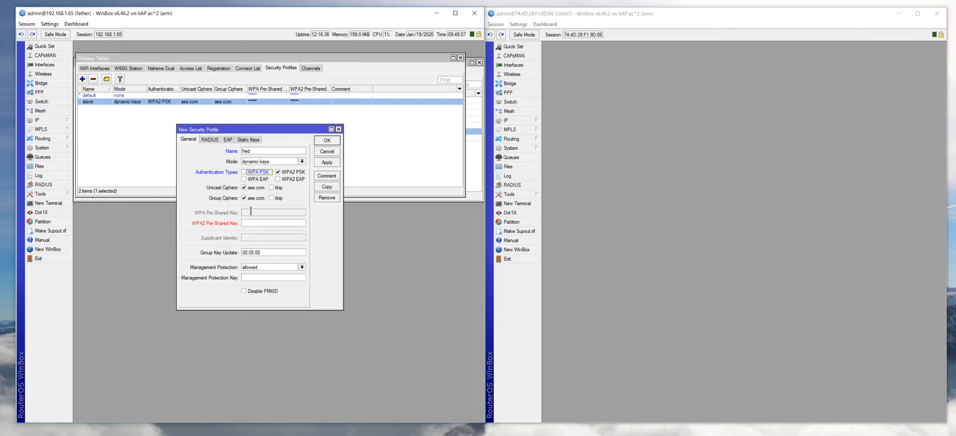
left_click(253, 222)
type("**************")
left_click(319, 164)
left_click(326, 140)
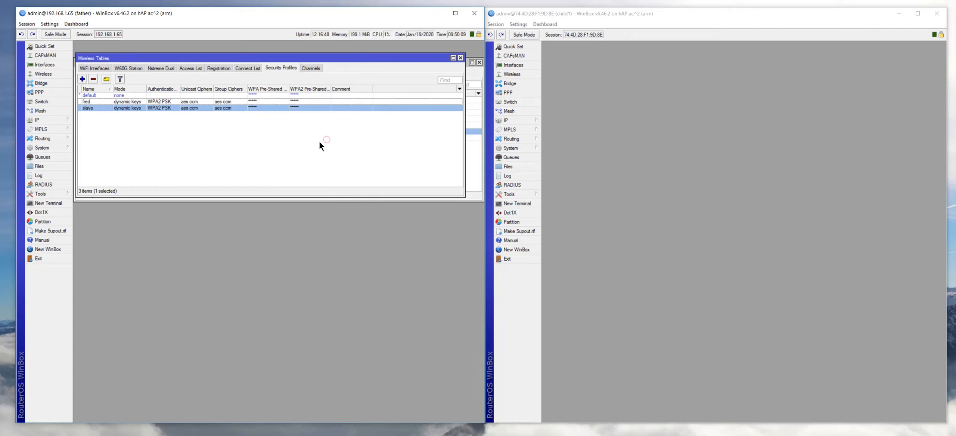
left_click(86, 101)
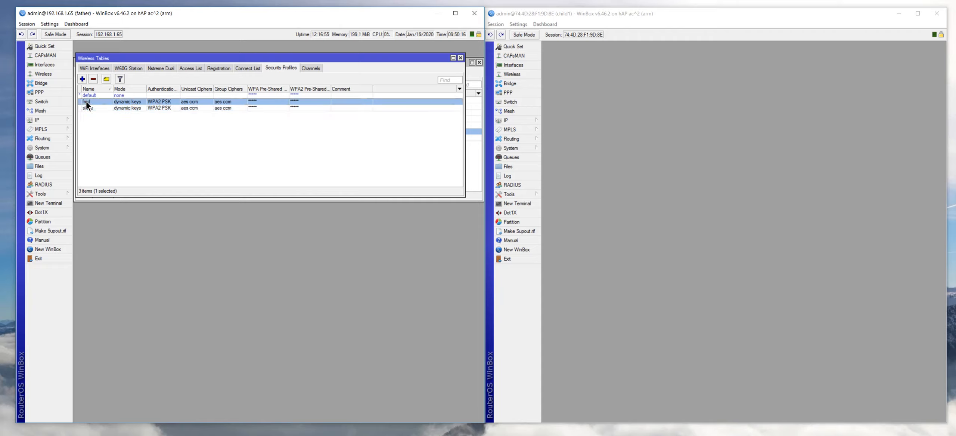
left_click(94, 80)
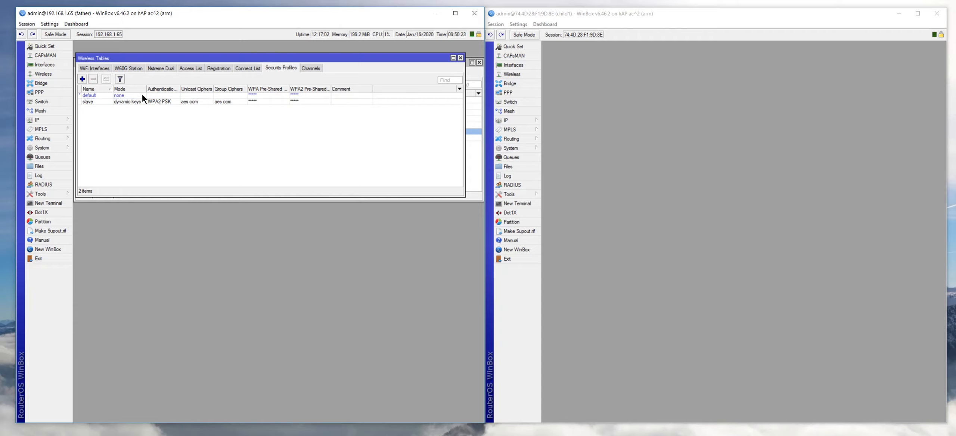
- Place Wireless Tables below the Bridge window, back on the WiFi Interfaces list
left_click_drag(378, 59, 384, 219)
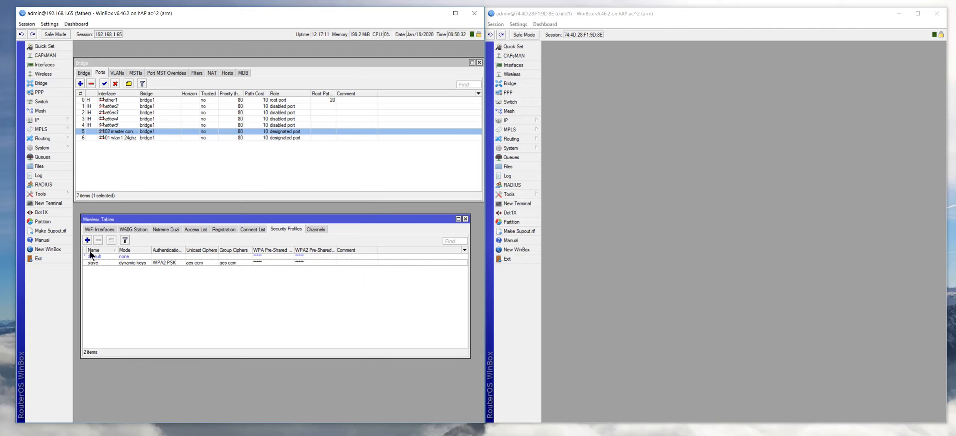
left_click(90, 228)
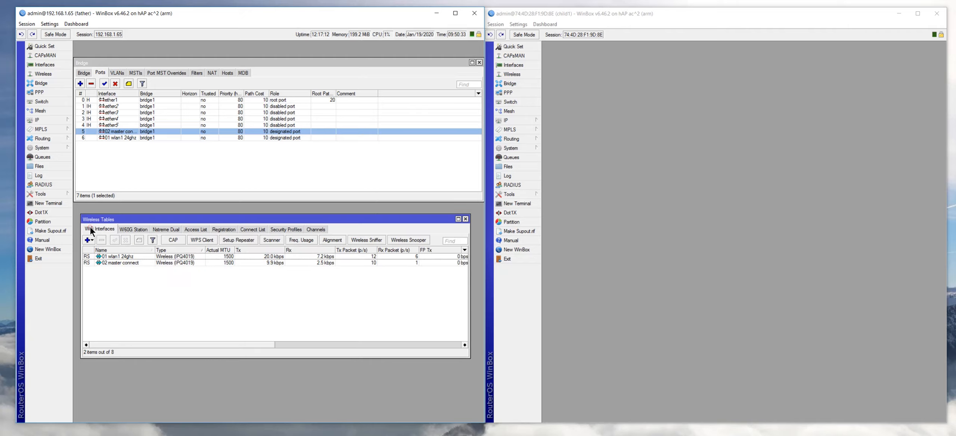
- Open the 01 wlan1 24ghz settings and step through its tabs back to General
double_click(115, 255)
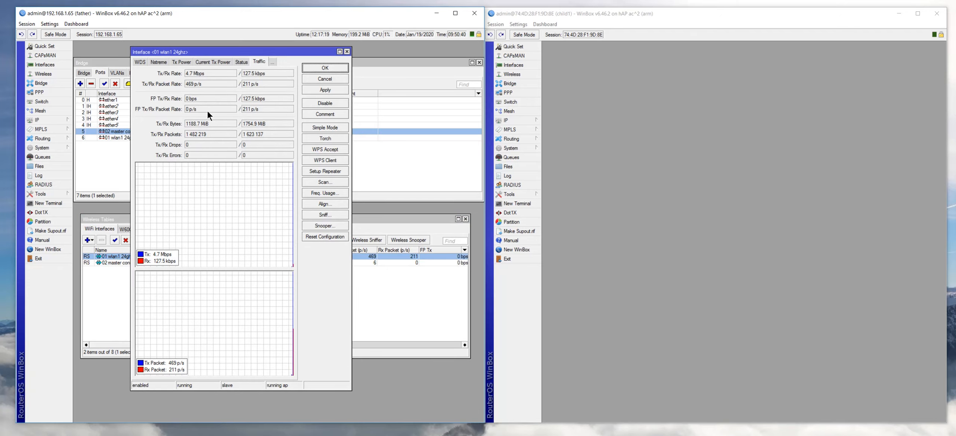
left_click(237, 62)
left_click(221, 60)
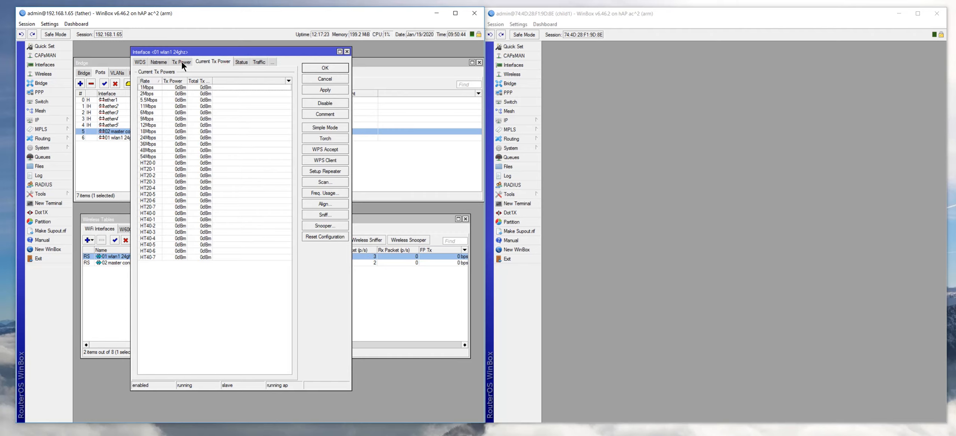
left_click(182, 62)
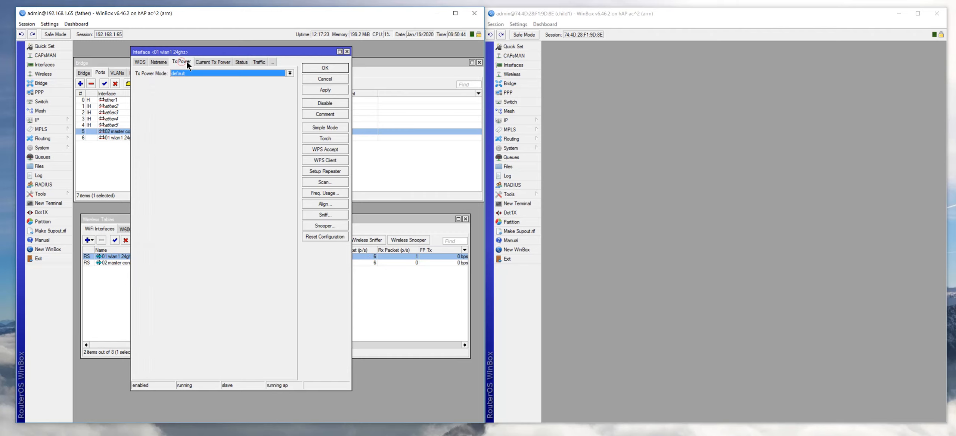
left_click(139, 63)
left_click(138, 63)
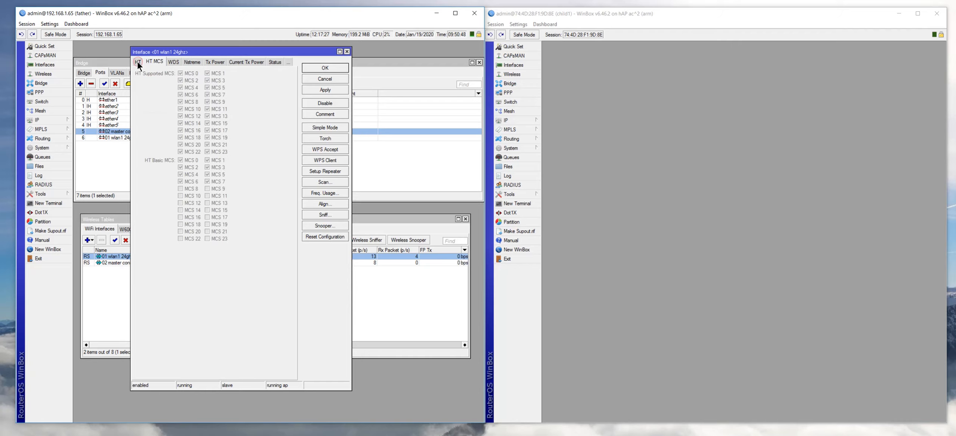
left_click(139, 63)
left_click(139, 62)
left_click(138, 63)
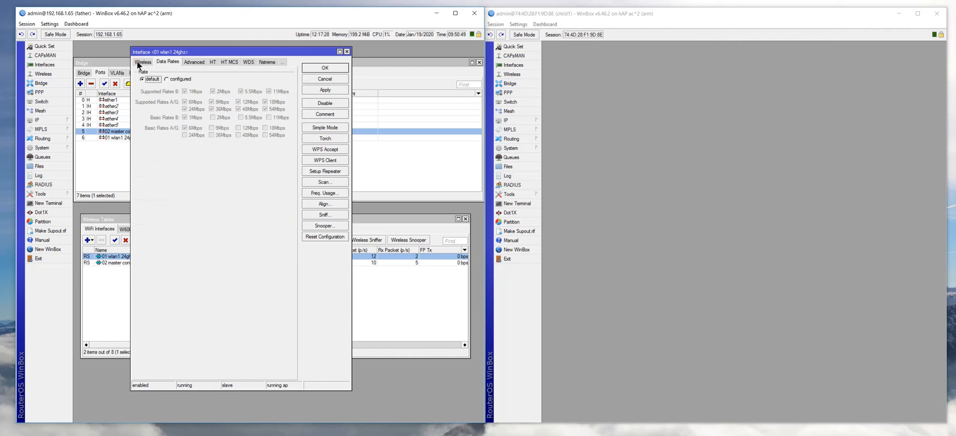
left_click(138, 63)
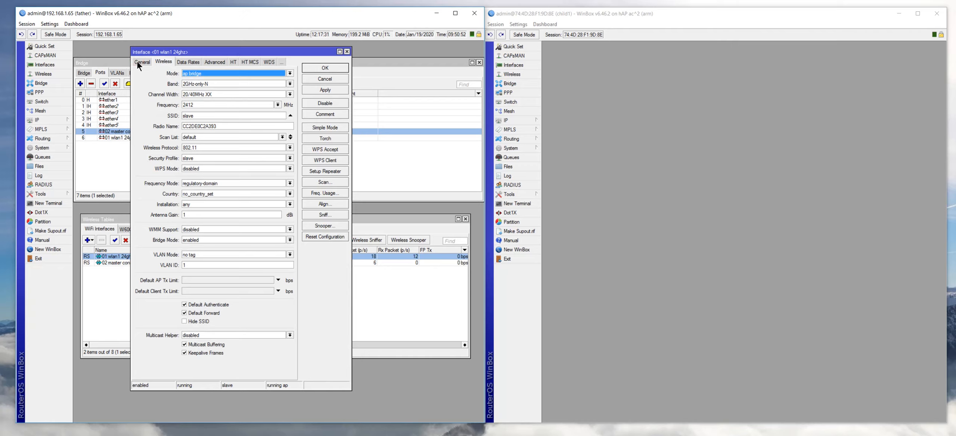
left_click(138, 63)
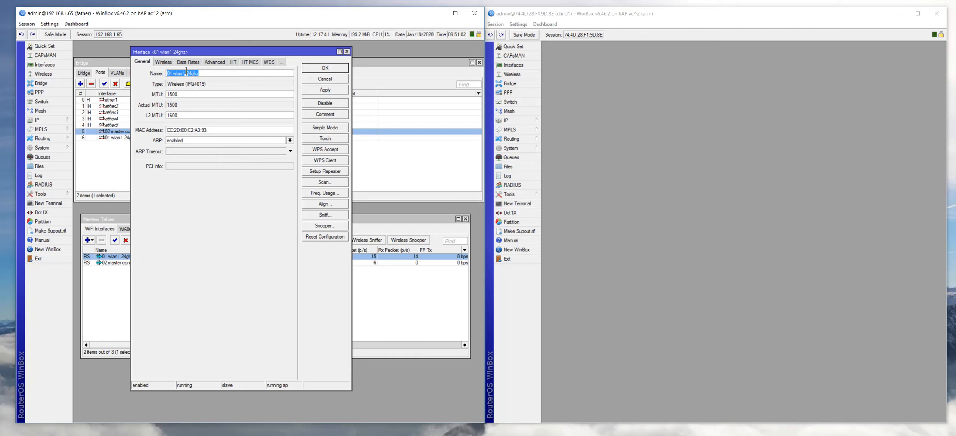
- Review the Wireless tab (ap bridge, 2GHz-only-N, 2412 MHz), toggling Simple and Advanced Mode
left_click(159, 63)
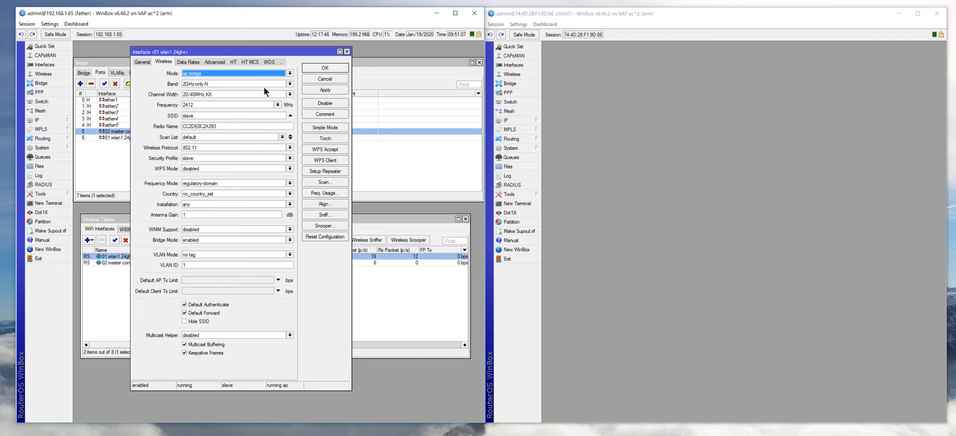
left_click(315, 128)
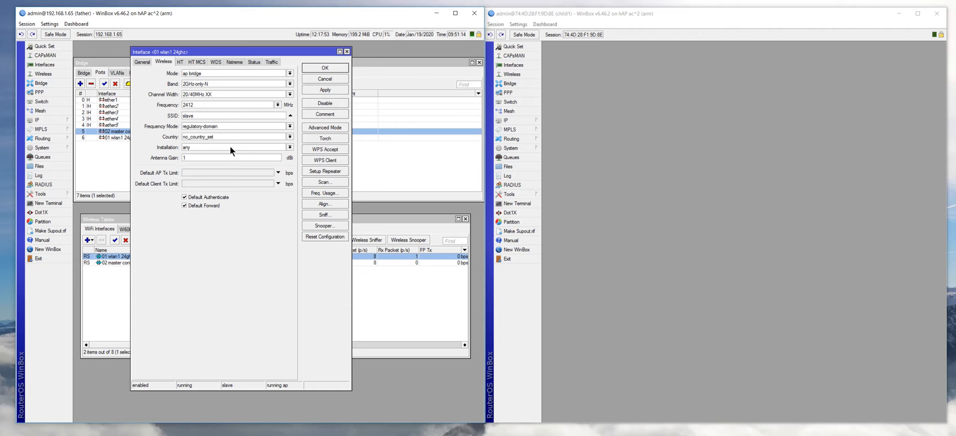
left_click(318, 127)
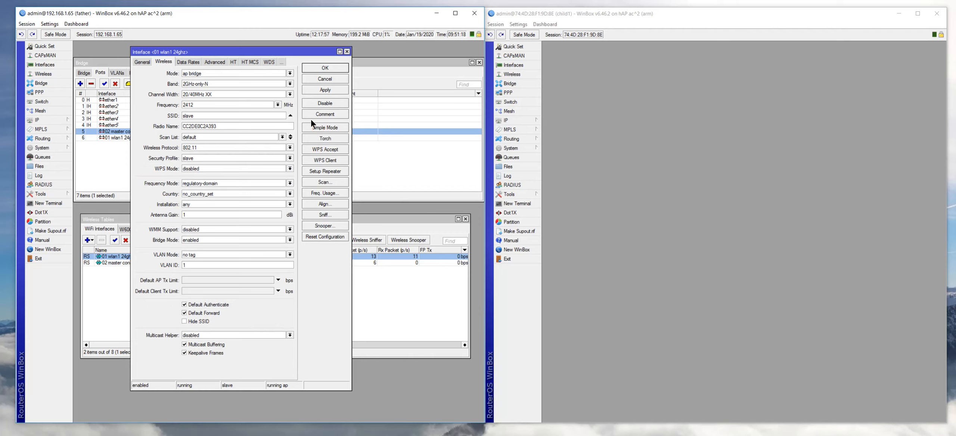
- Keep wlan1 24ghz at 2GHz-only-N, 20/40MHz XX and slave security, then apply and close
left_click_drag(250, 51, 244, 51)
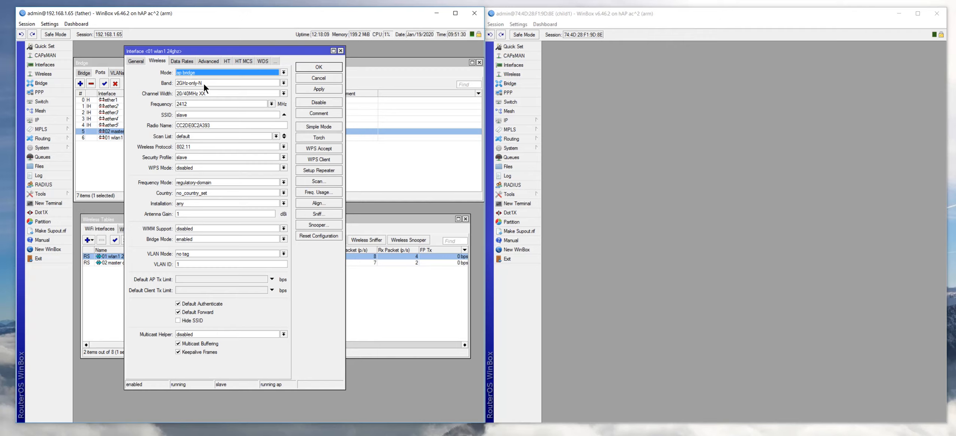
left_click(284, 83)
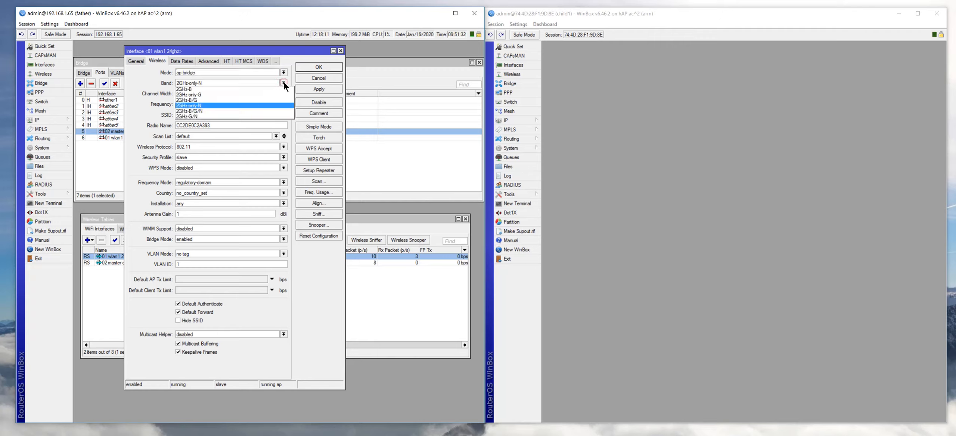
left_click(284, 82)
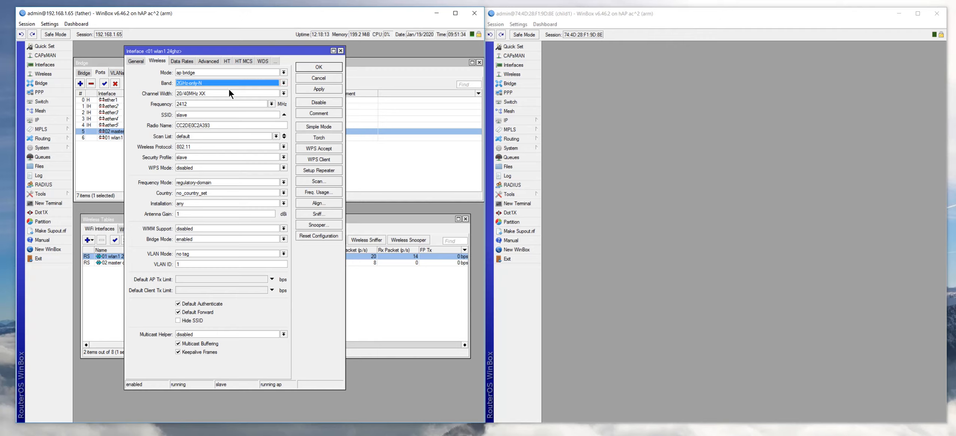
left_click(284, 93)
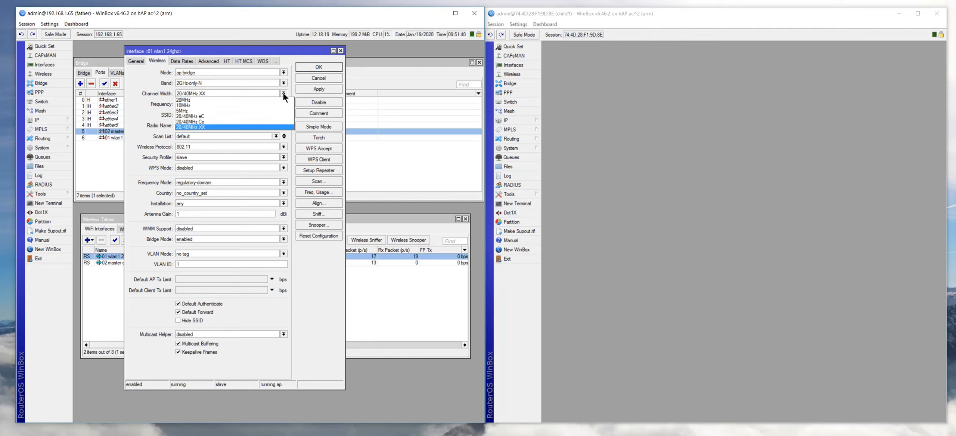
left_click(283, 93)
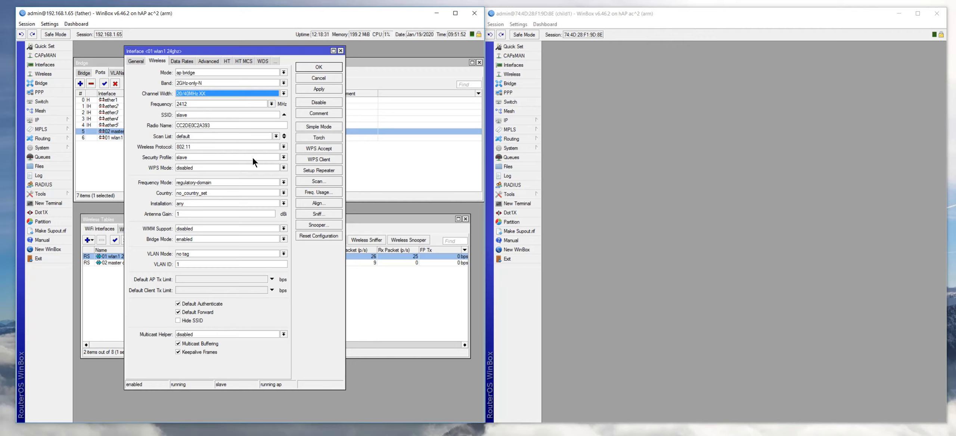
left_click(283, 157)
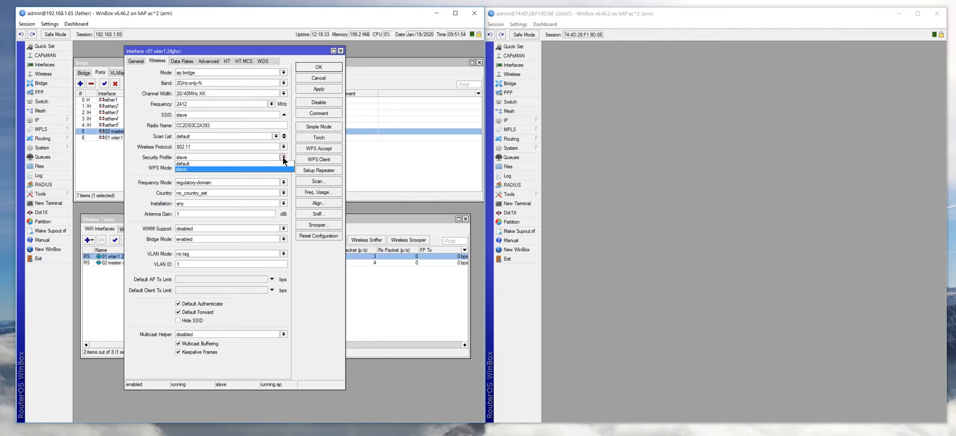
left_click(283, 157)
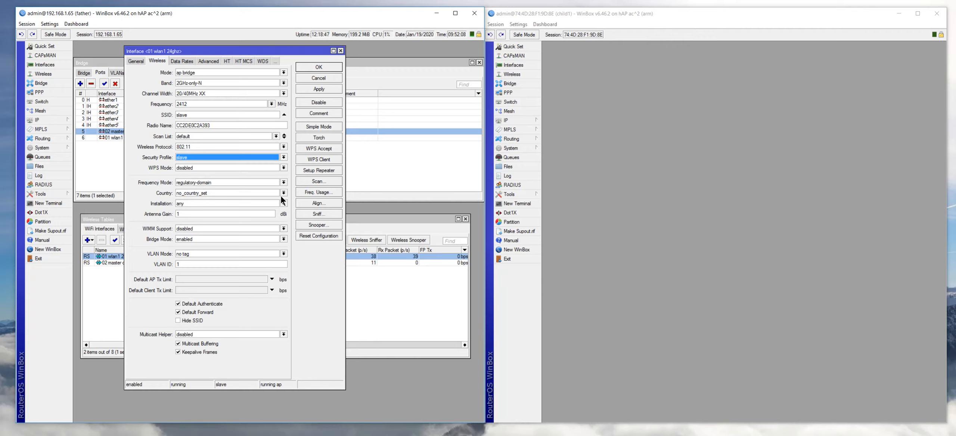
left_click(313, 89)
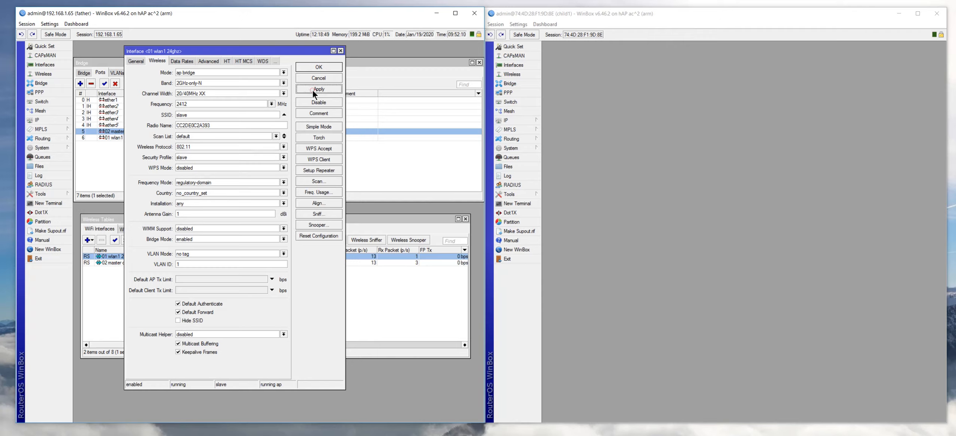
left_click(325, 68)
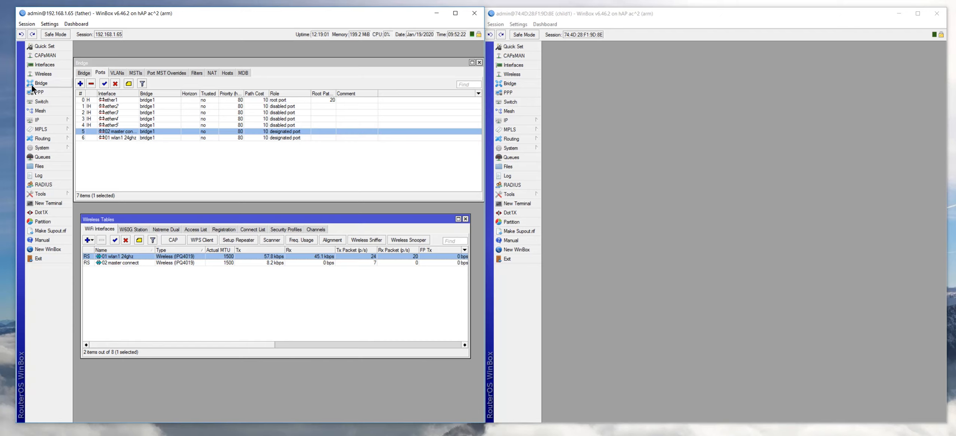
- Open 02 master connect and review its ap-bridge settings: 5GHz-only-AC, 5180 MHz, SSID master, nv2
double_click(127, 262)
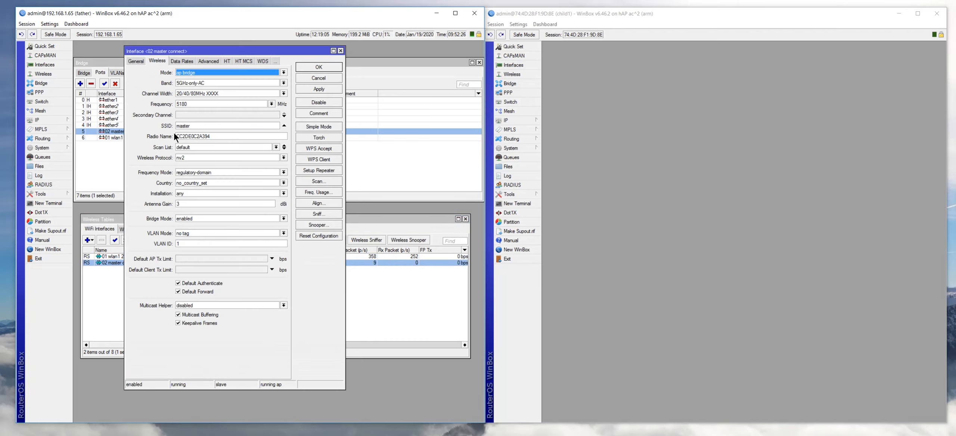
left_click(136, 60)
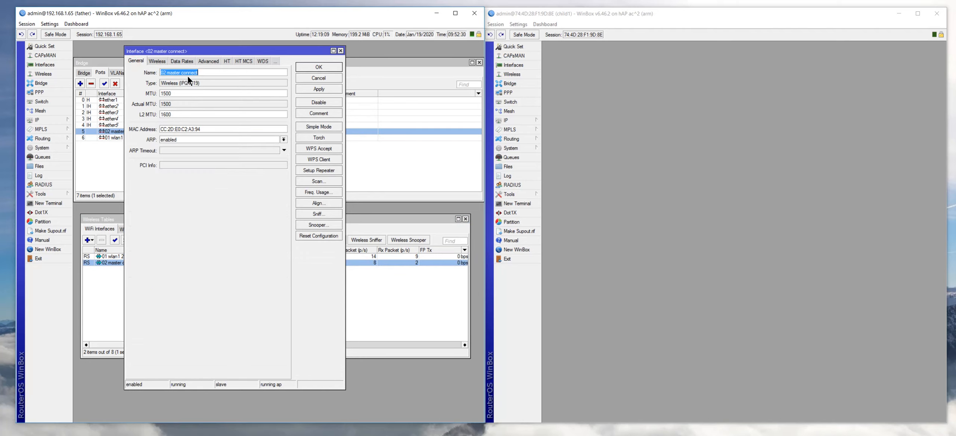
left_click(157, 60)
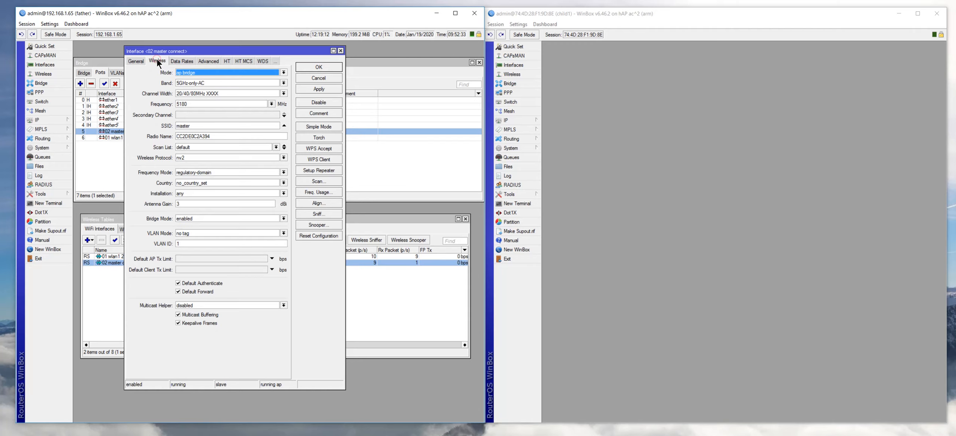
left_click(308, 124)
left_click(309, 126)
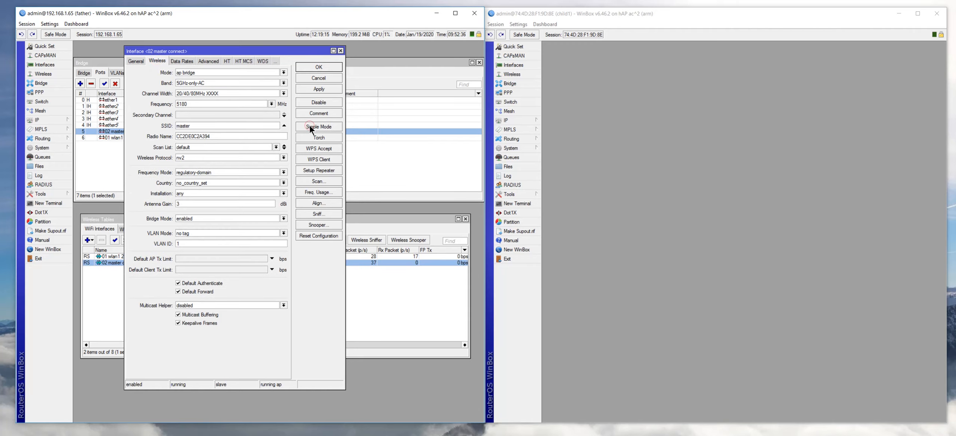
left_click_drag(230, 49, 224, 50)
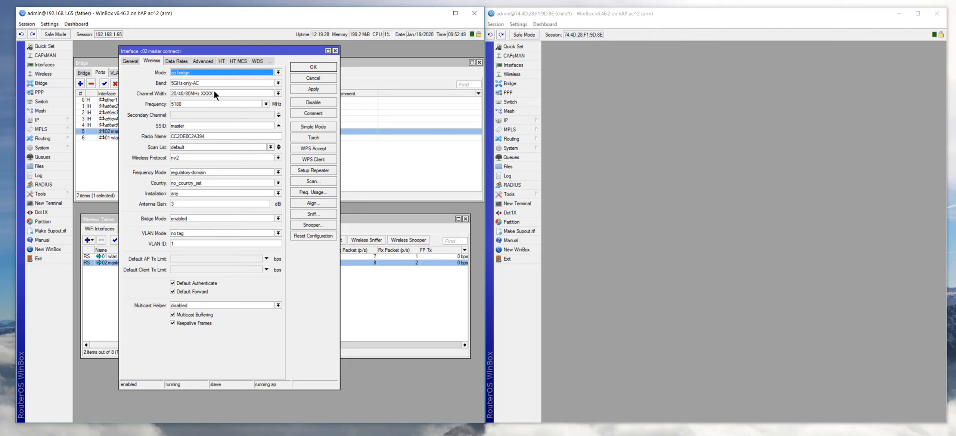
left_click(277, 94)
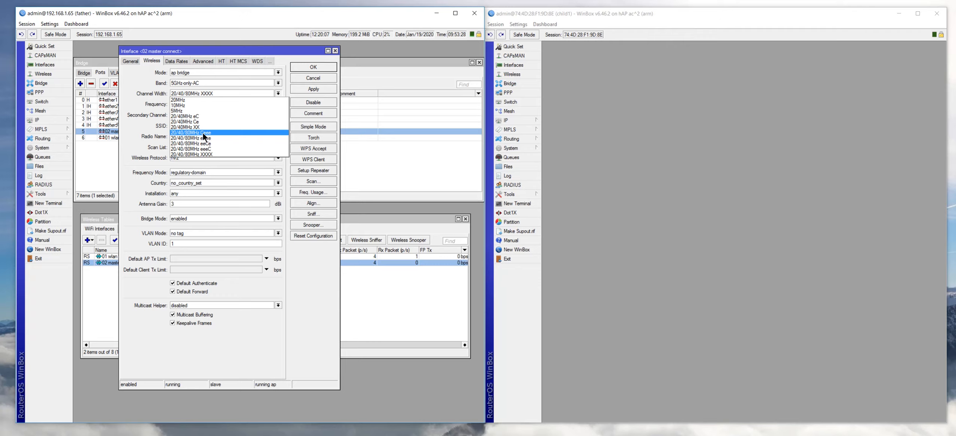
left_click(204, 152)
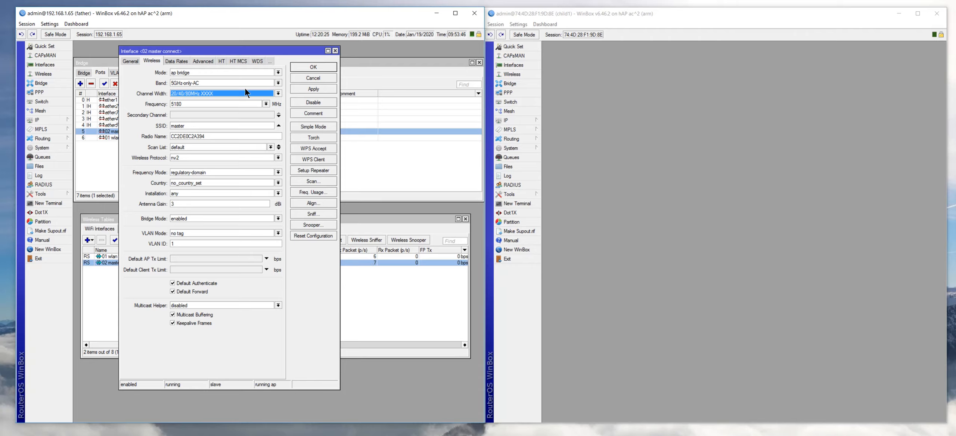
- Review the NV2 page of 02 master connect (NV2 security, preshared key), then close it
left_click(270, 62)
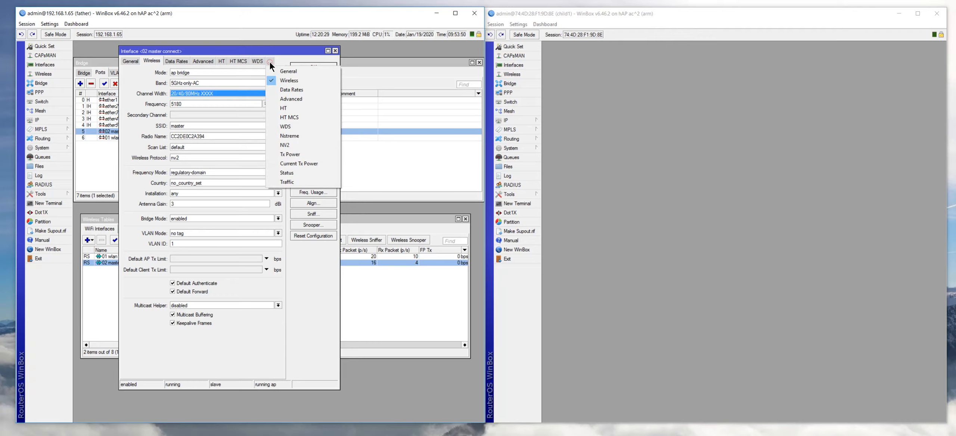
left_click(285, 145)
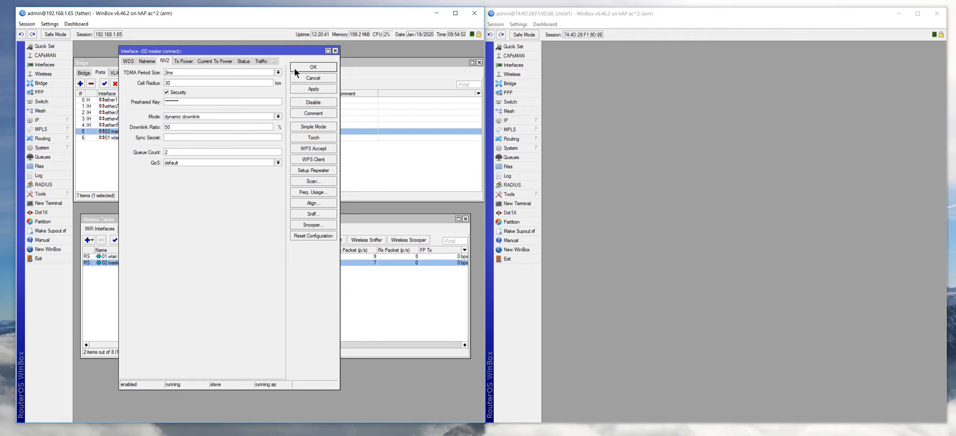
left_click(336, 51)
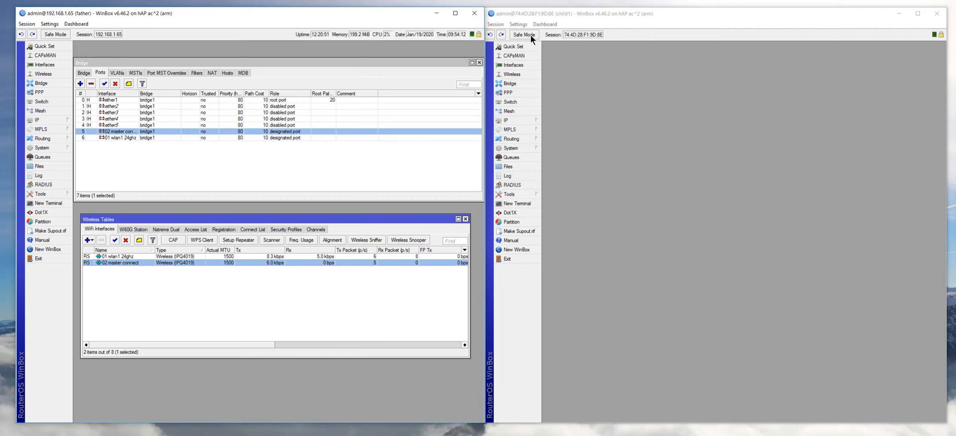
- Bring the child1 router's WinBox session to the front
left_click(530, 14)
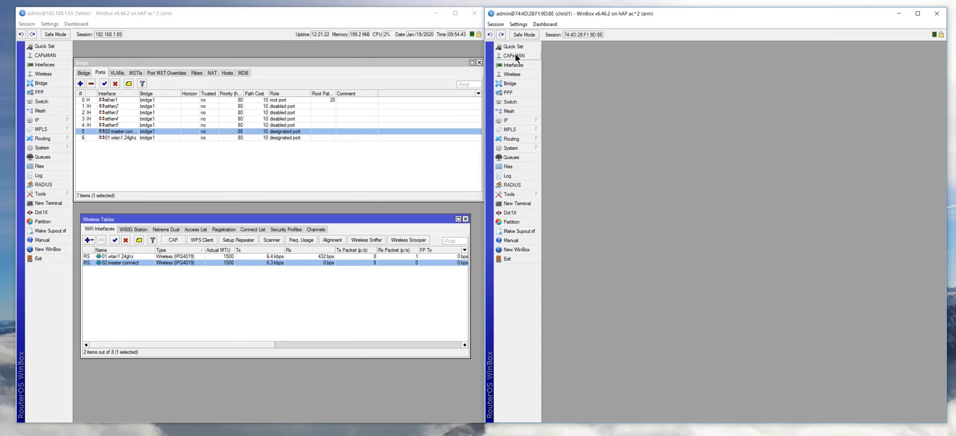
left_click(516, 147)
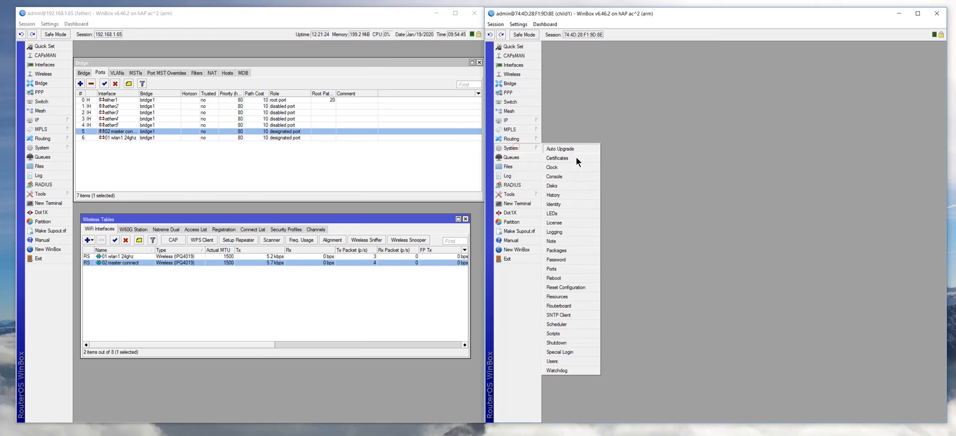
left_click(573, 286)
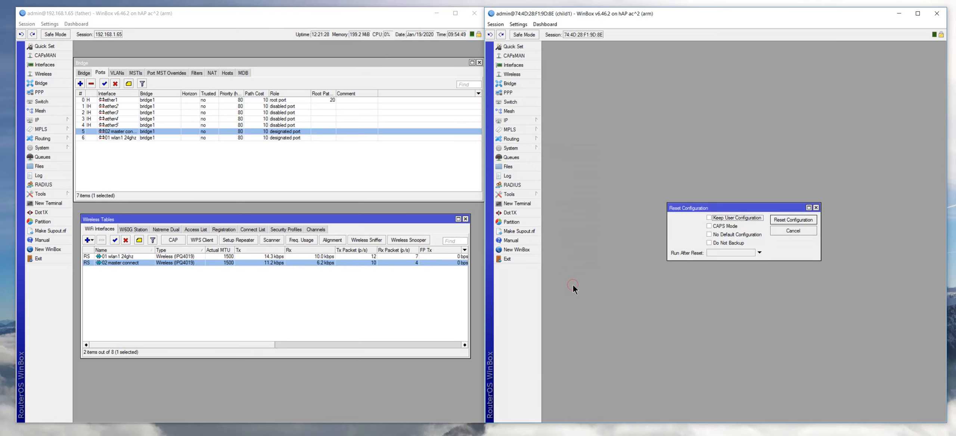
left_click(816, 207)
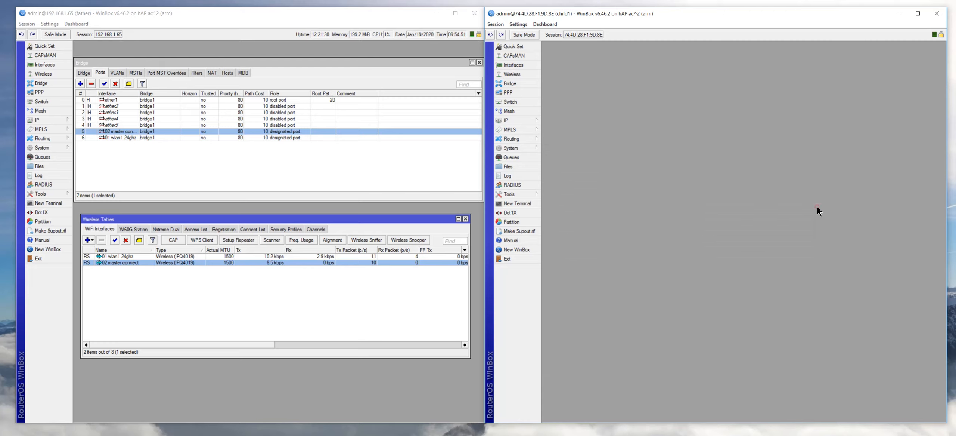
left_click(512, 45)
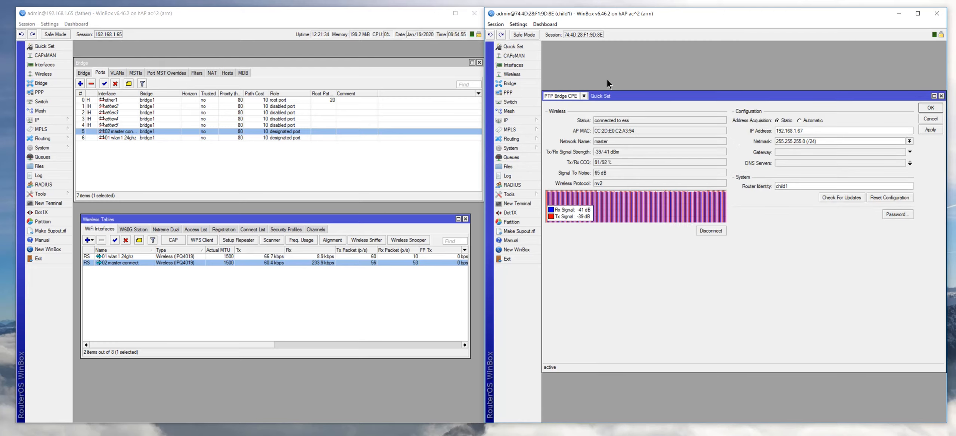
left_click(584, 96)
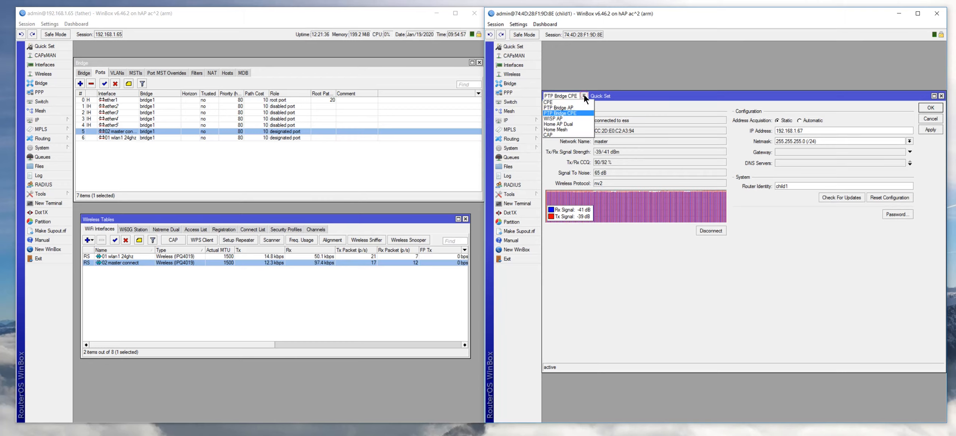
left_click(570, 117)
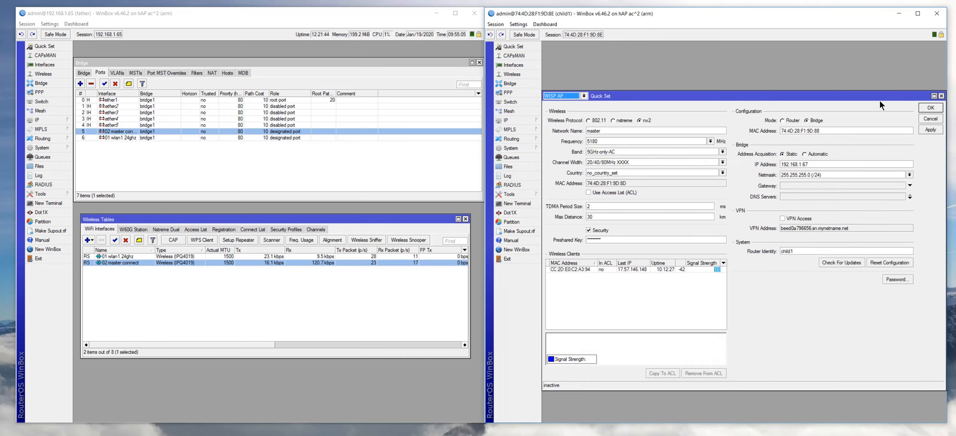
left_click(941, 96)
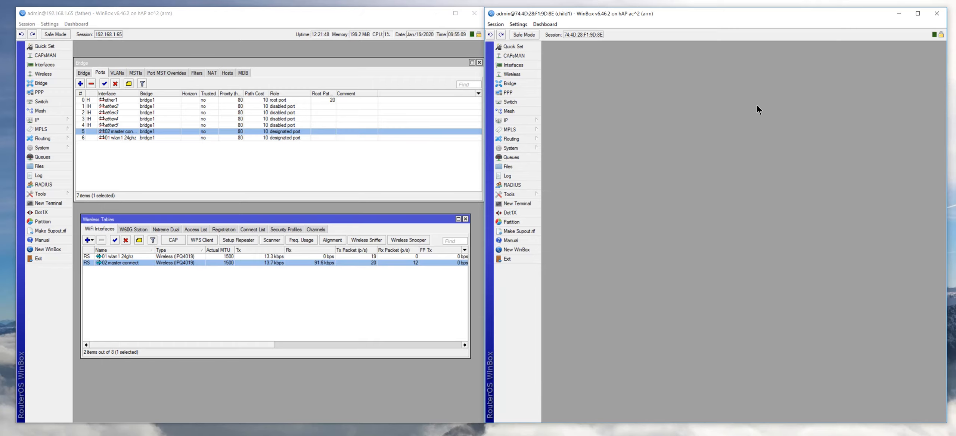
- List child1's wireless interfaces and review wlan2: station bridge, 5180 MHz, SSID master, nv2
left_click(512, 74)
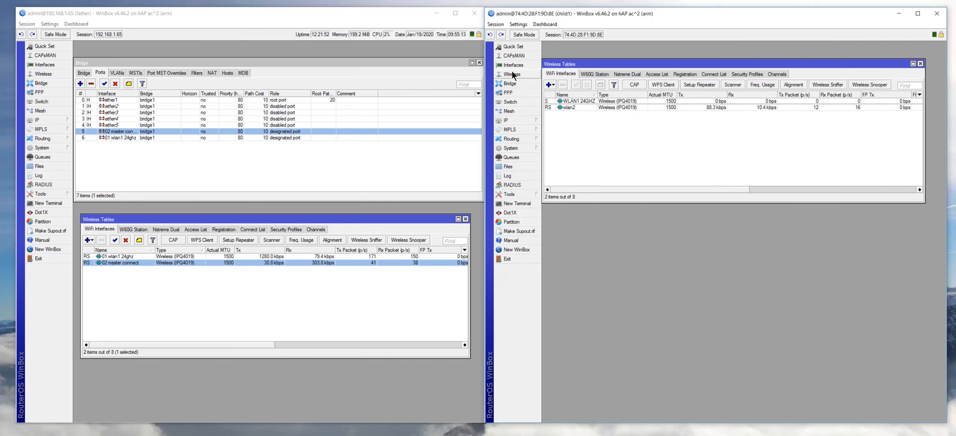
double_click(567, 107)
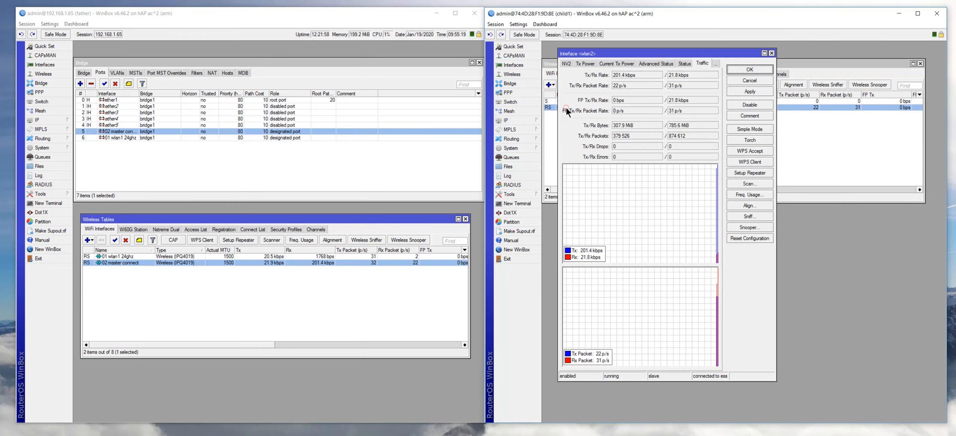
left_click(564, 62)
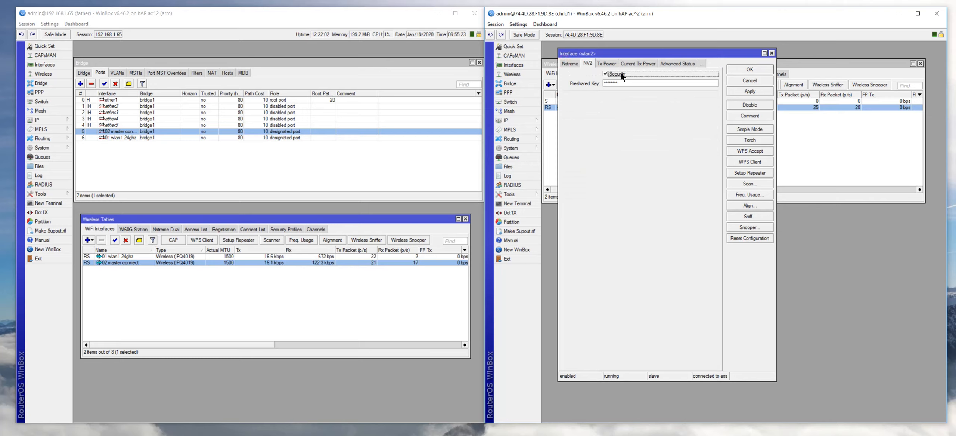
left_click(565, 64)
left_click(565, 63)
left_click(565, 62)
left_click(565, 63)
left_click(565, 63)
left_click(565, 63)
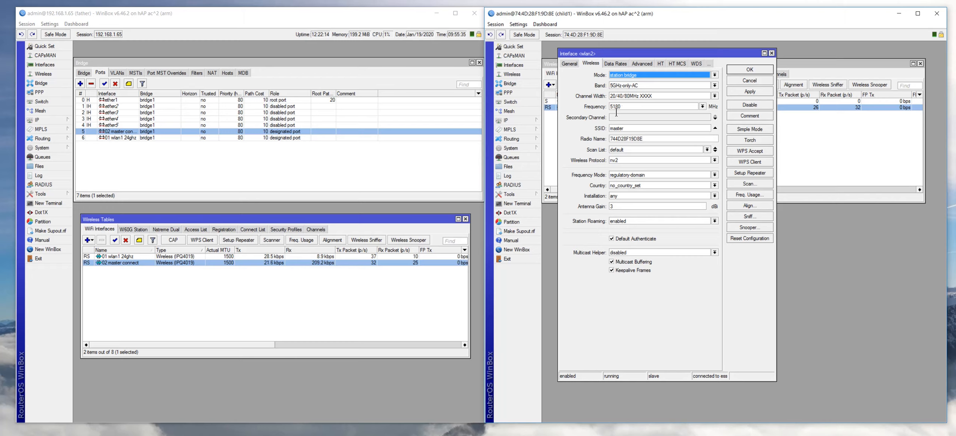
left_click(771, 54)
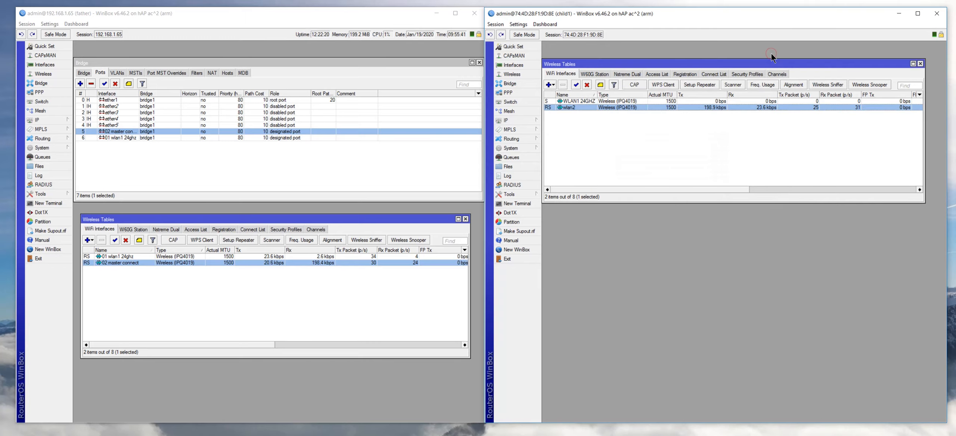
double_click(564, 106)
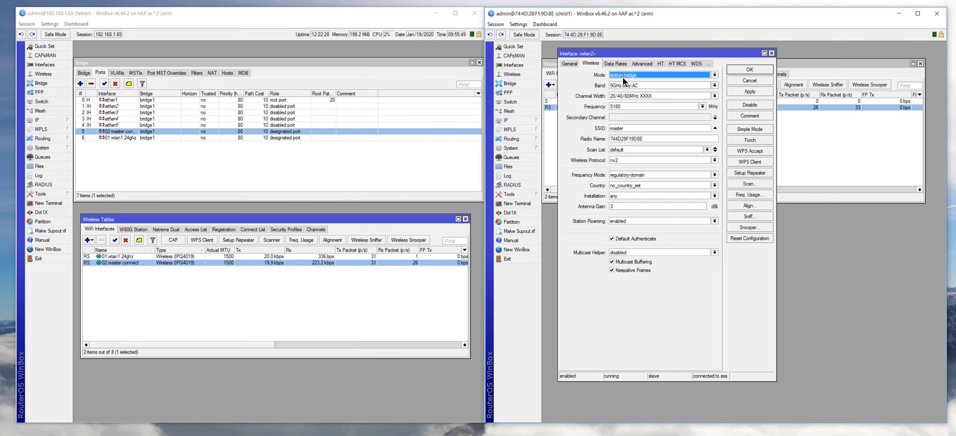
double_click(121, 263)
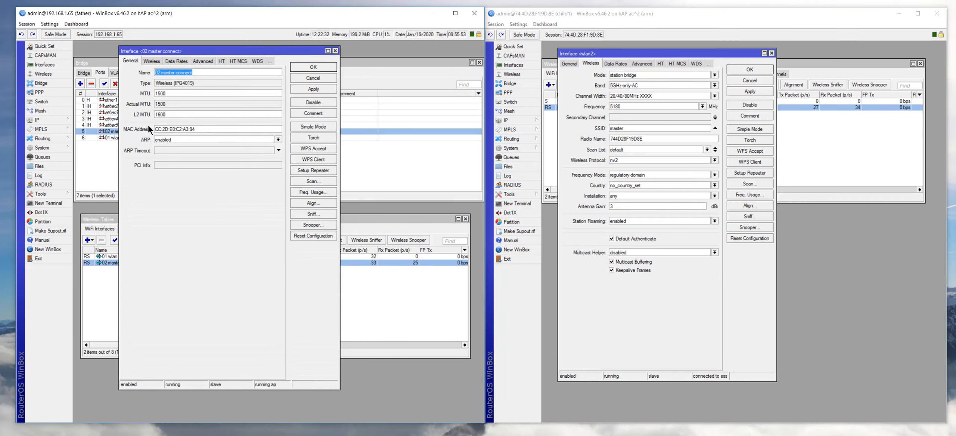
left_click(152, 61)
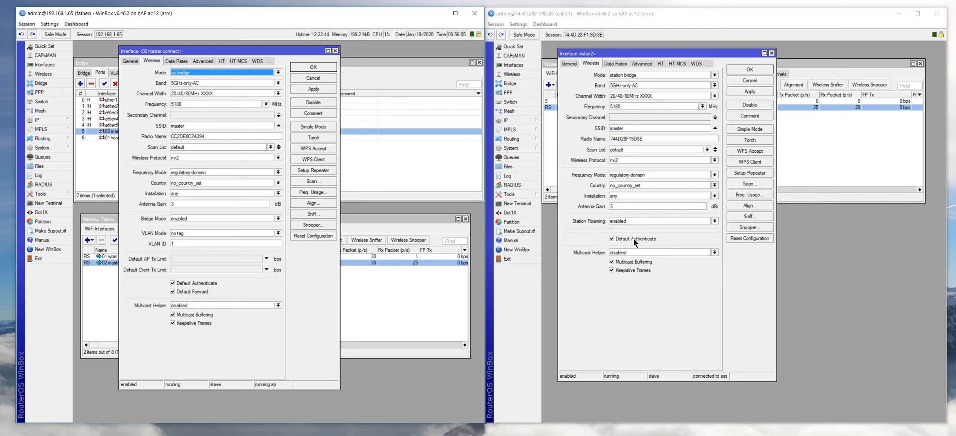
left_click(772, 53)
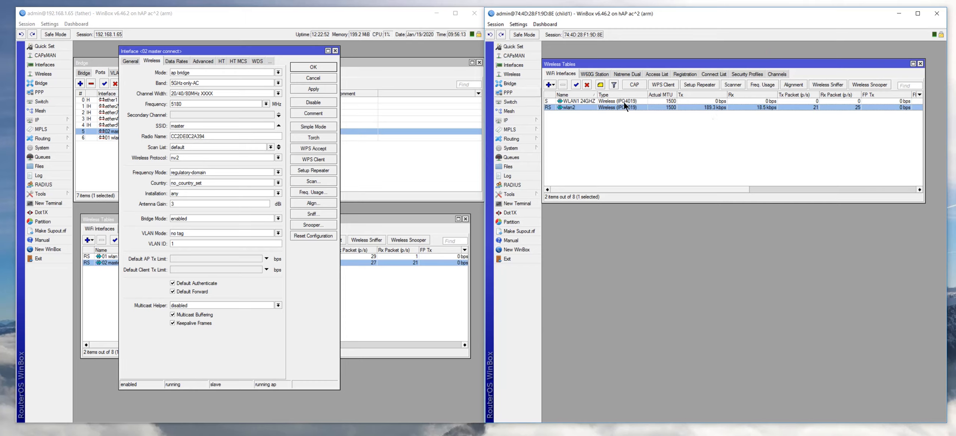
left_click(335, 51)
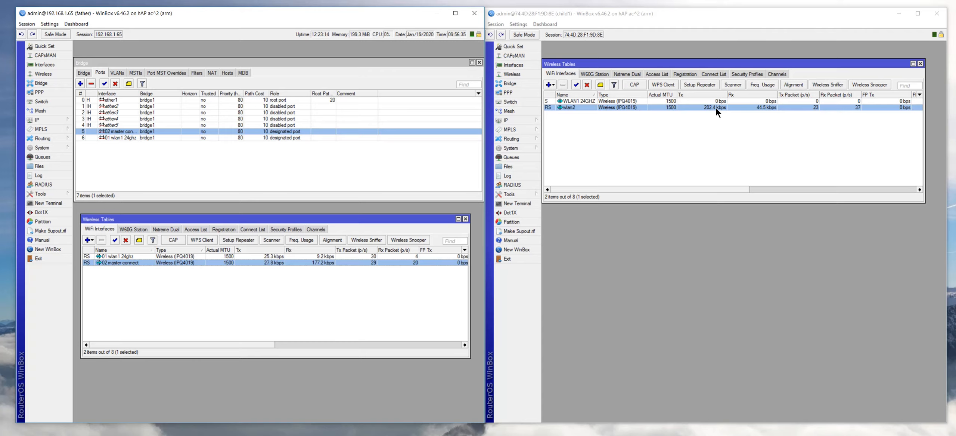
- Open child1's IP Address List showing 192.168.1.67 on bridge1, then reposition and enlarge it
left_click(505, 120)
left_click(557, 138)
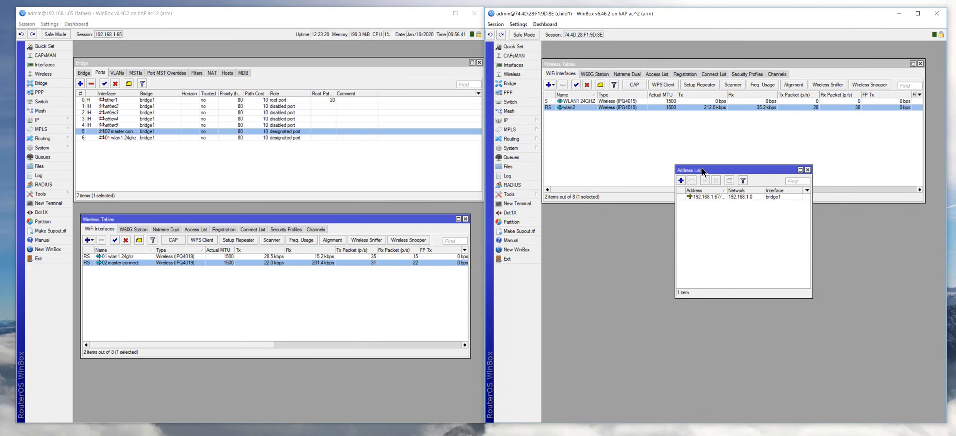
left_click_drag(702, 167, 582, 202)
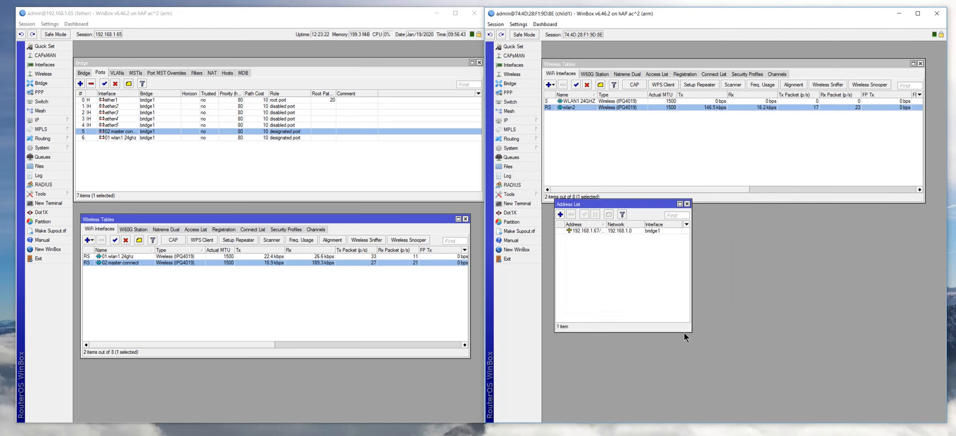
left_click_drag(692, 332, 722, 358)
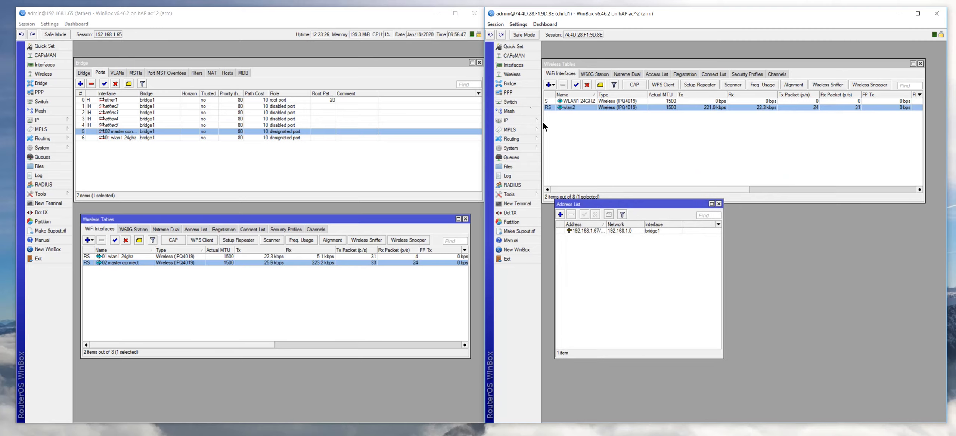
left_click(516, 80)
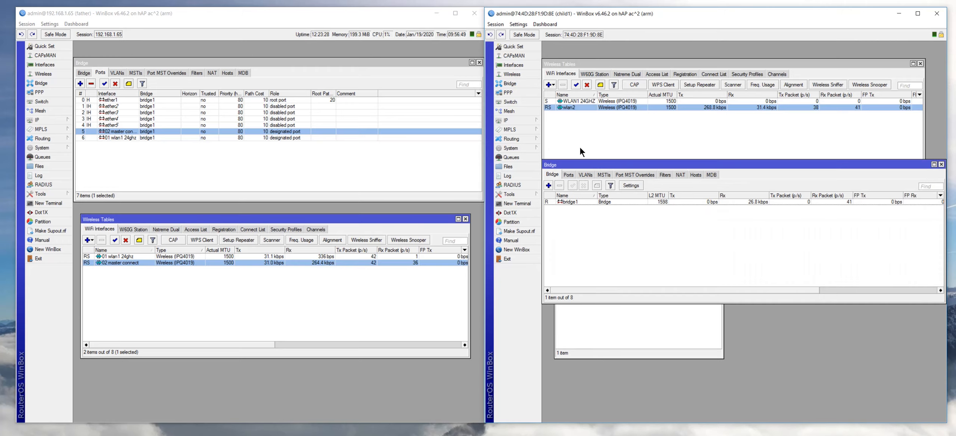
left_click(566, 201)
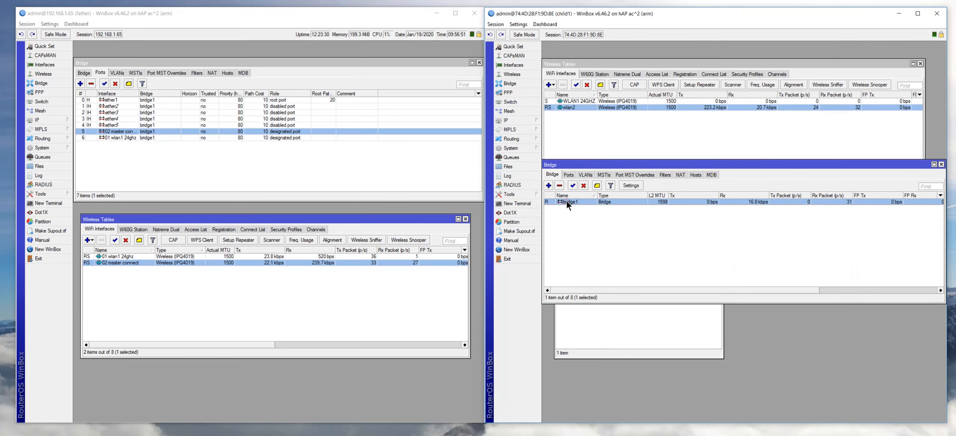
left_click(567, 174)
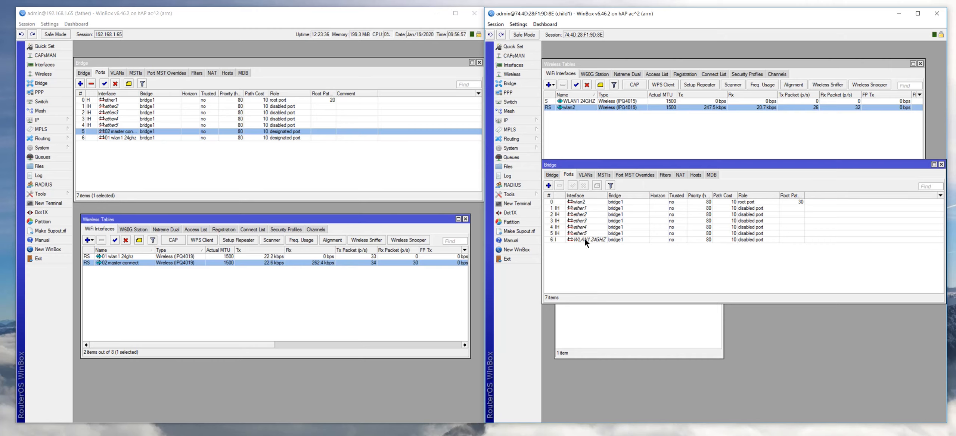
left_click(579, 202)
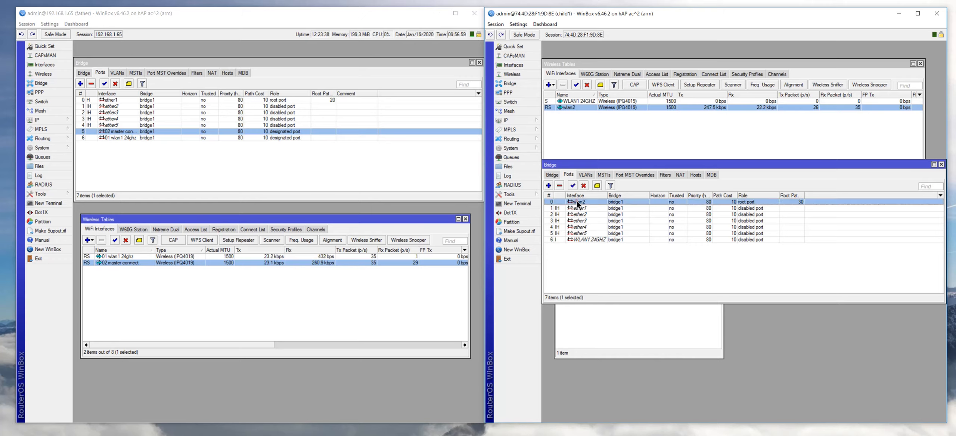
left_click(582, 239)
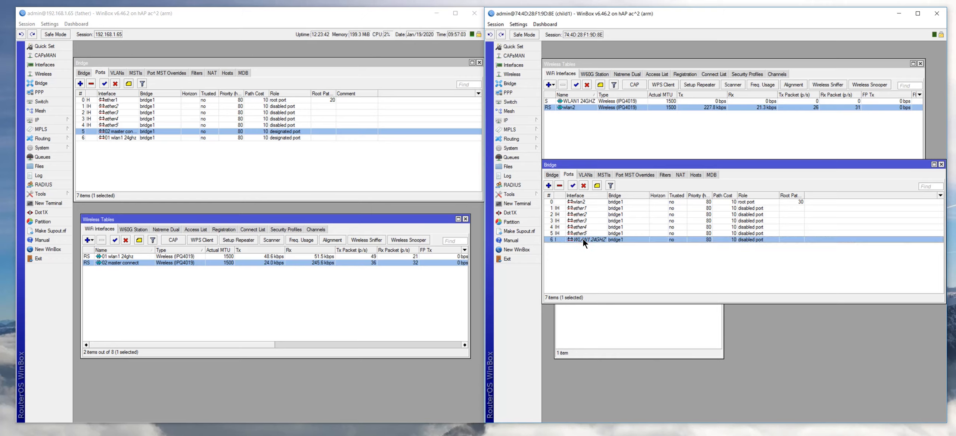
left_click(941, 165)
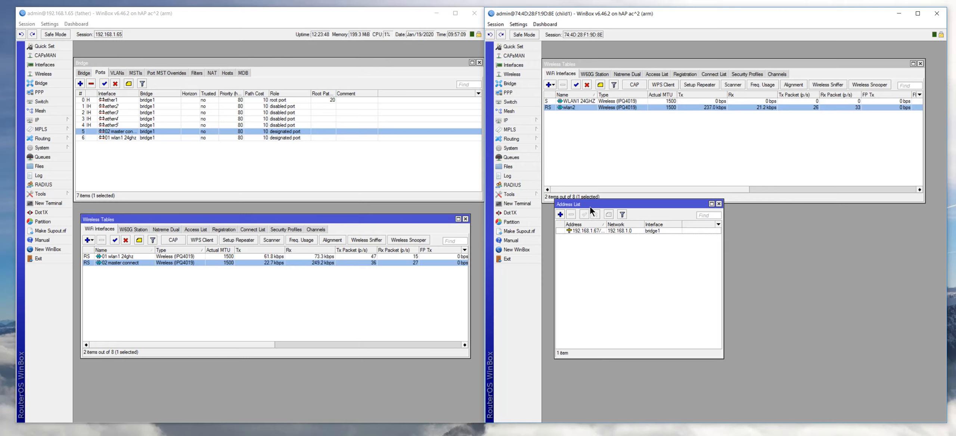
- Inspect child1's address 192.168.1.67/24 on bridge1 with network 192.168.1.0
mouse_move(502, 120)
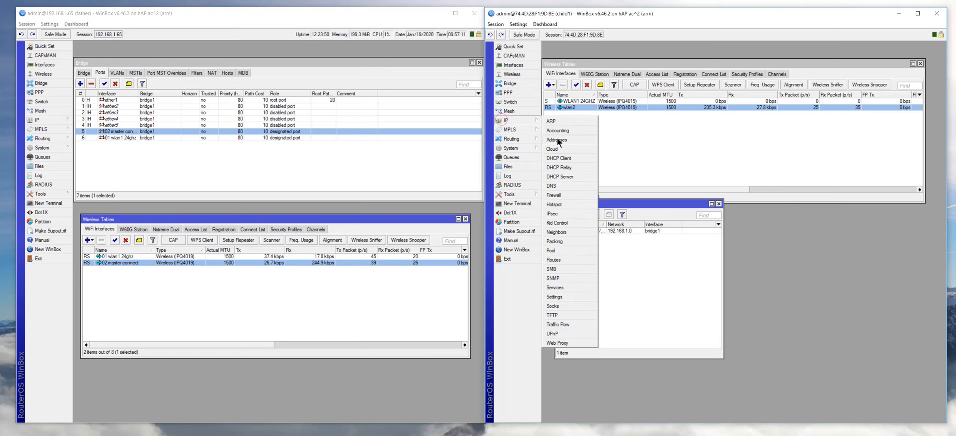
left_click(557, 137)
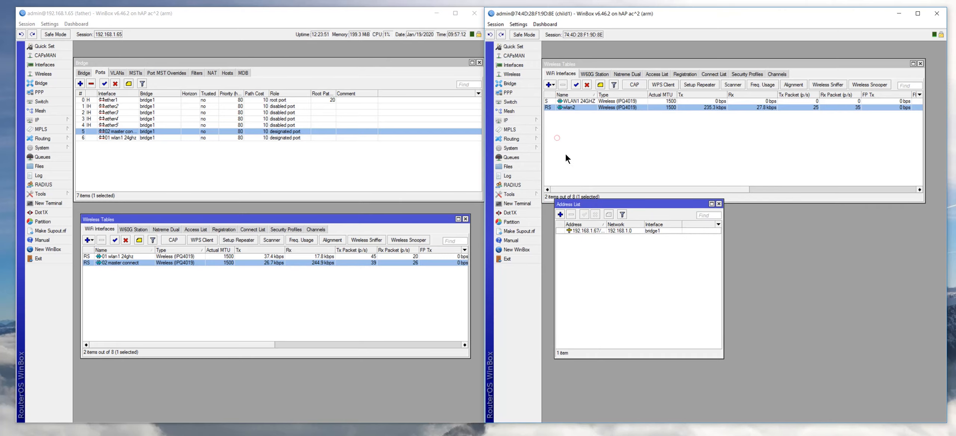
double_click(587, 230)
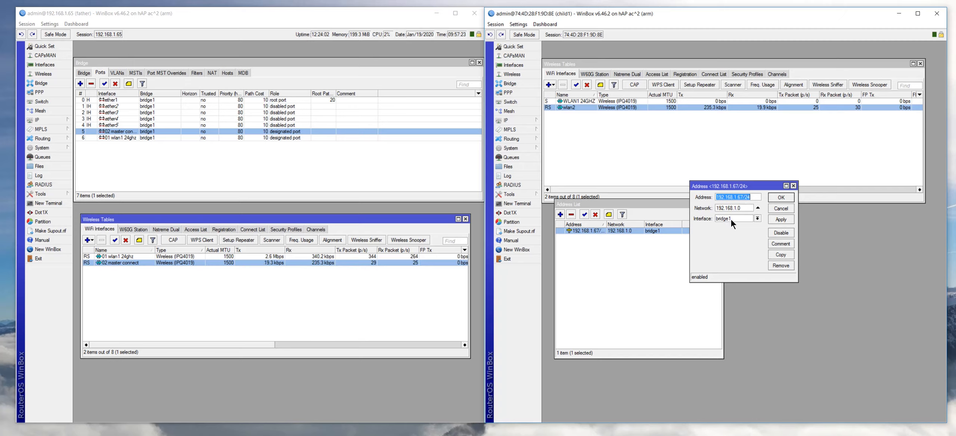
left_click(795, 185)
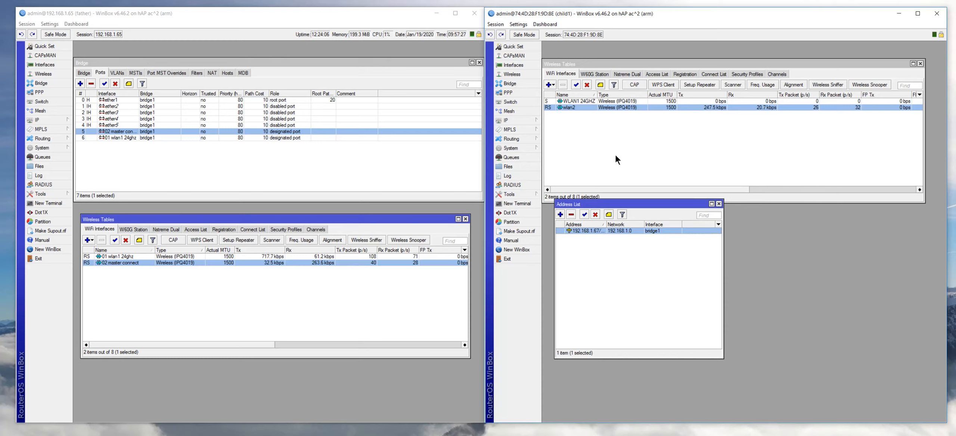
left_click(511, 120)
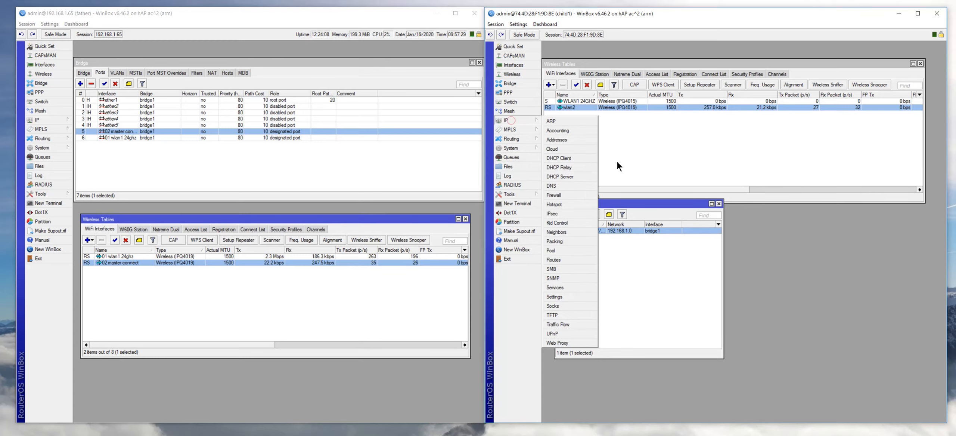
left_click(564, 259)
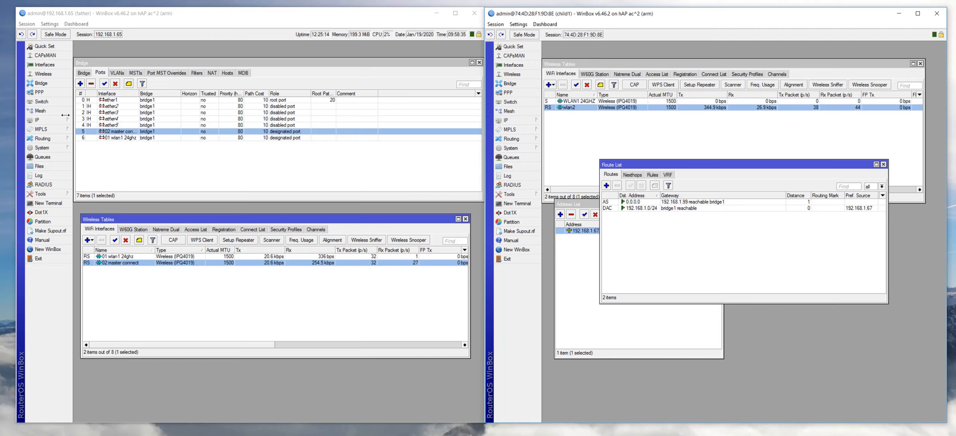
left_click(109, 111)
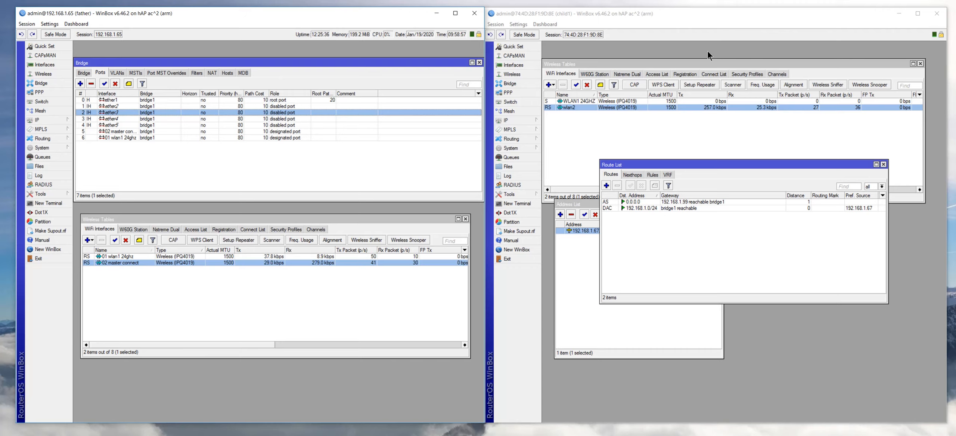
left_click(713, 10)
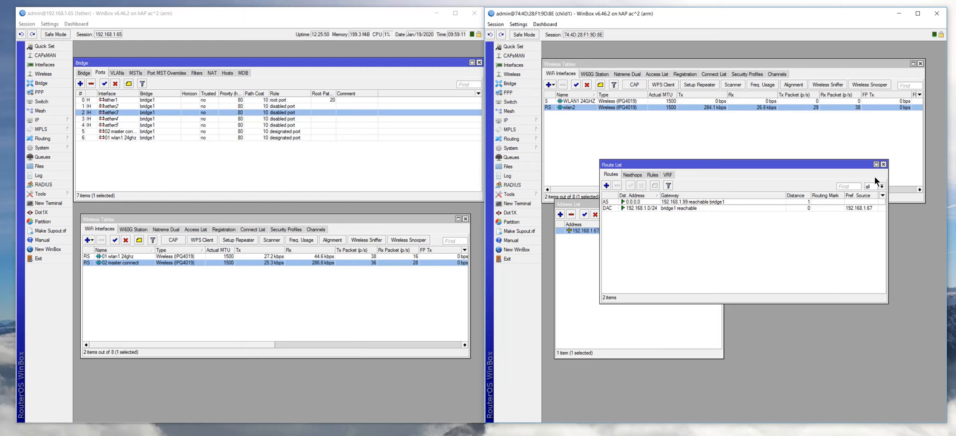
left_click(884, 166)
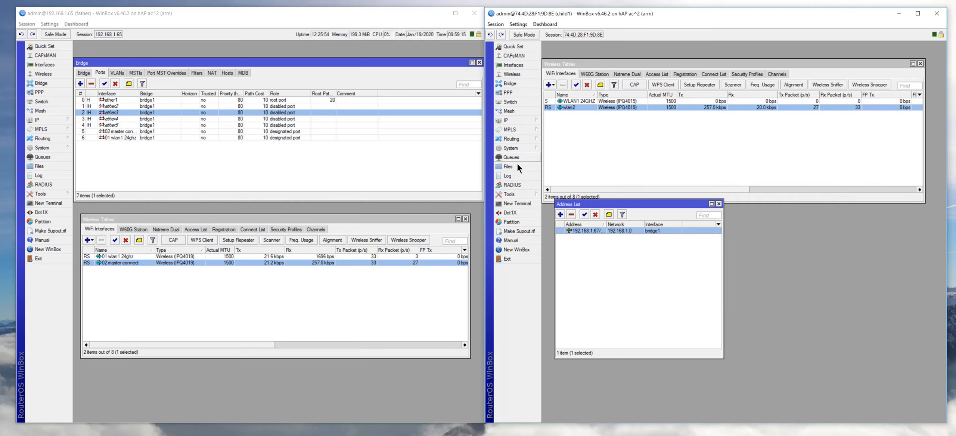
- Check that the child router's identity is child1, cancelling without changes
left_click(508, 148)
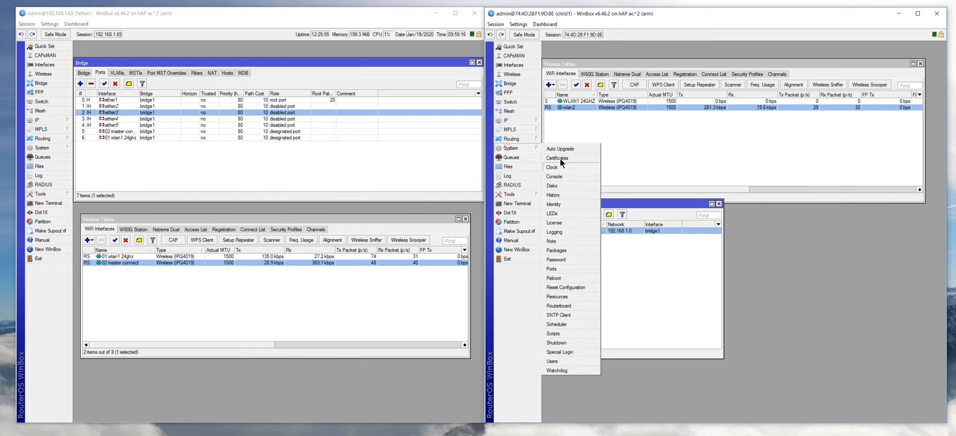
left_click(564, 204)
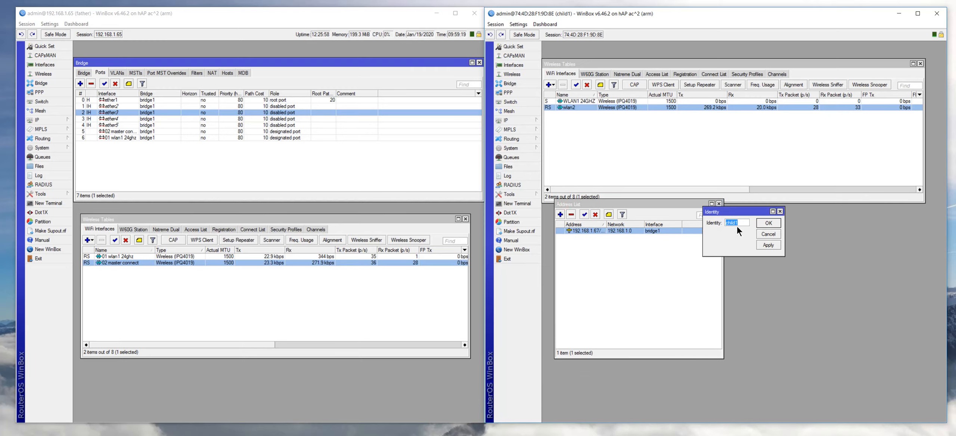
left_click(762, 232)
left_click(514, 148)
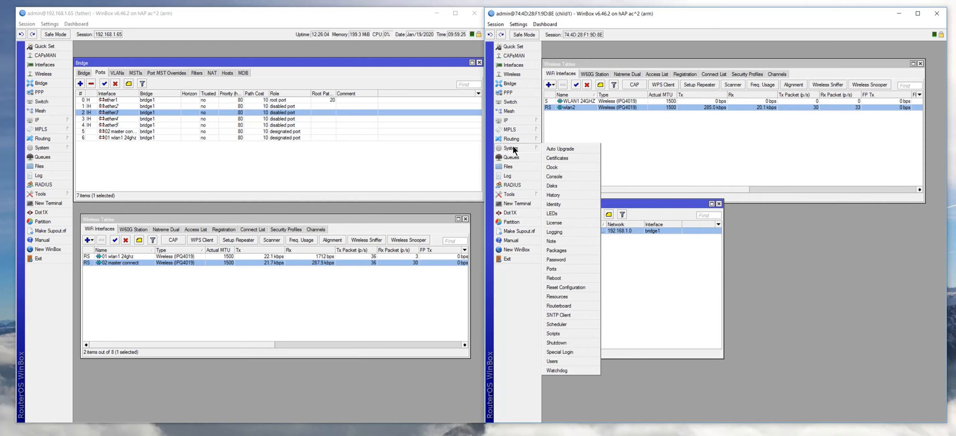
- Run export in a new child1 terminal, showing address 192.168.1.67/24 and gateway 192.168.1.99
left_click(511, 203)
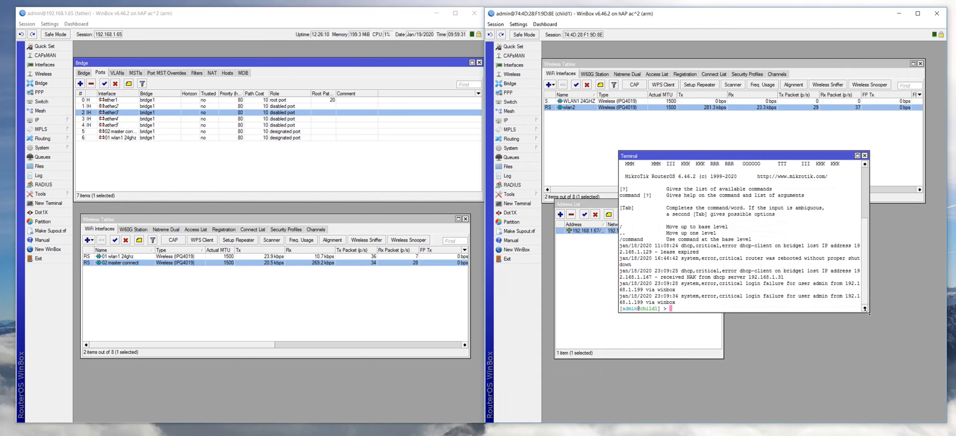
left_click_drag(869, 313, 923, 360)
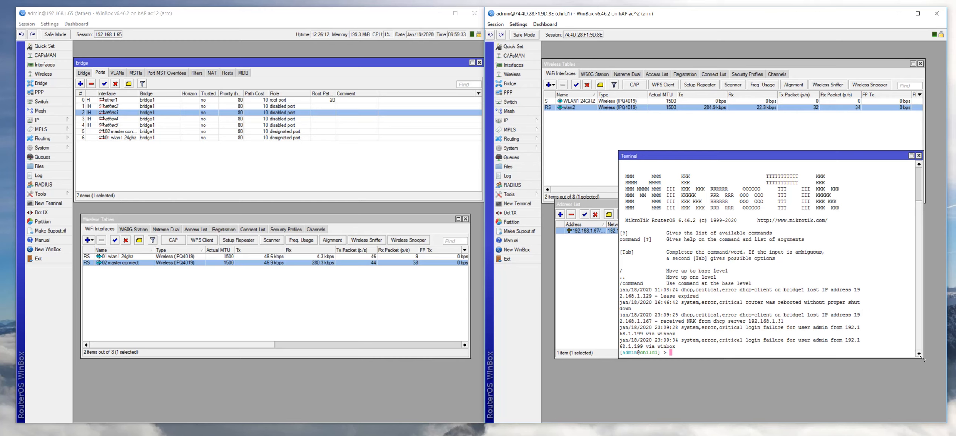
type("export")
key("Return")
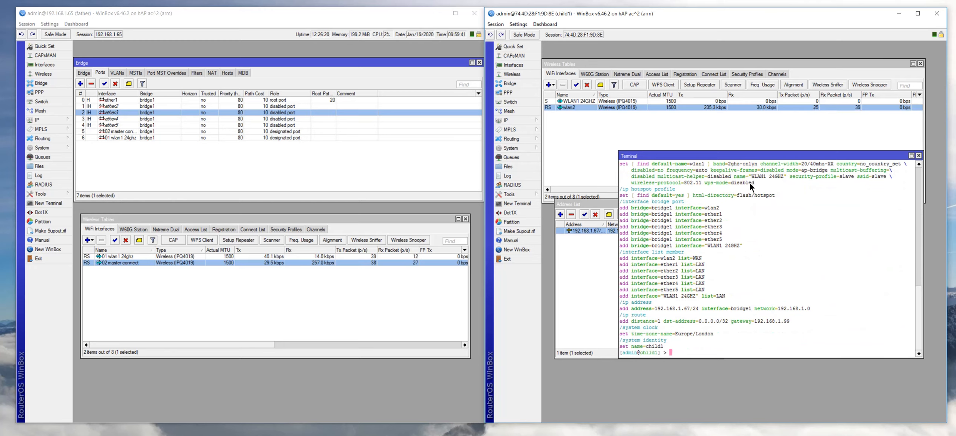
left_click_drag(753, 154, 745, 154)
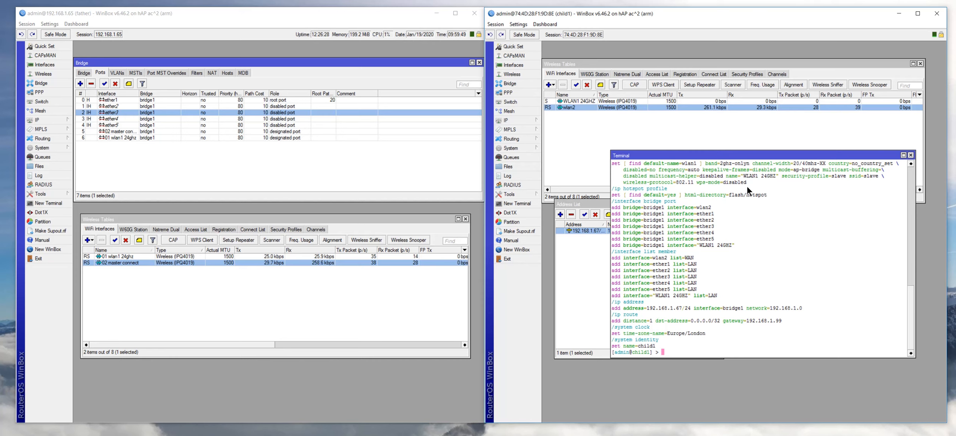
scroll(737, 202, "up", 1)
scroll(737, 202, "up", 1)
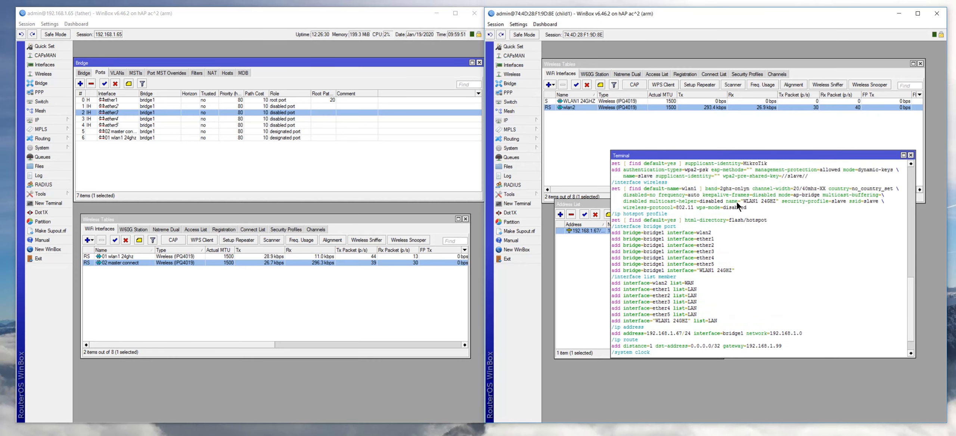